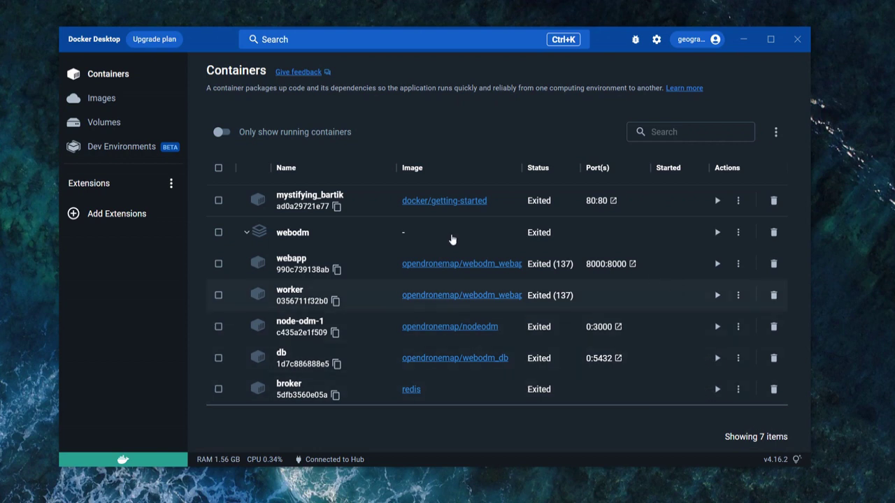
Start the webodm container group and open its webapp container in the browser
{"action": "left_click", "coordinate": [141, 105]}
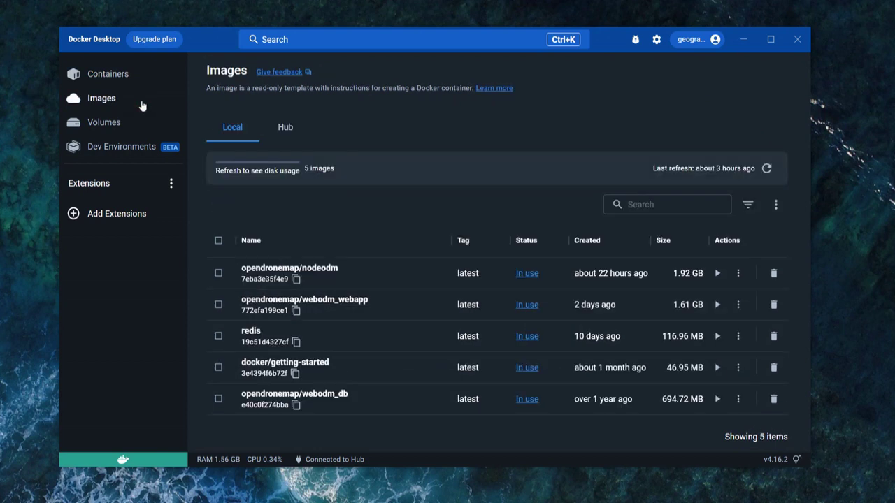
{"action": "left_click", "coordinate": [127, 75]}
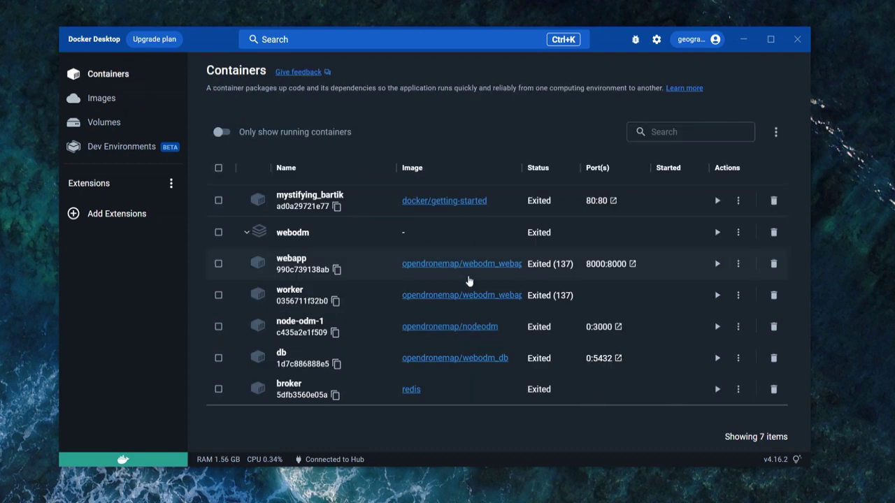
{"action": "left_click", "coordinate": [716, 235]}
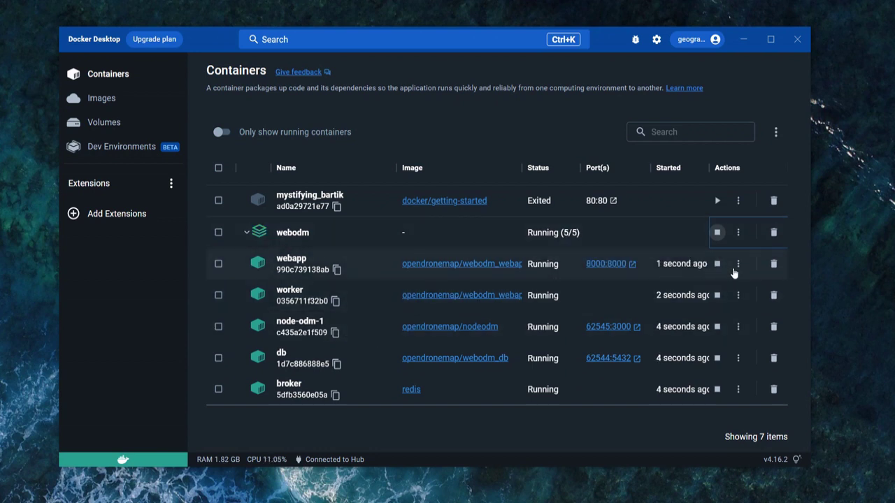
{"action": "left_click", "coordinate": [738, 264]}
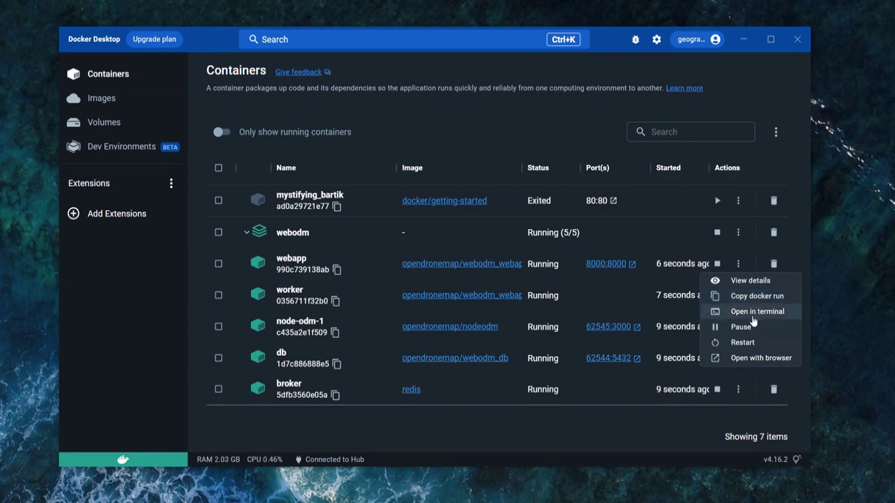
{"action": "left_click", "coordinate": [737, 359]}
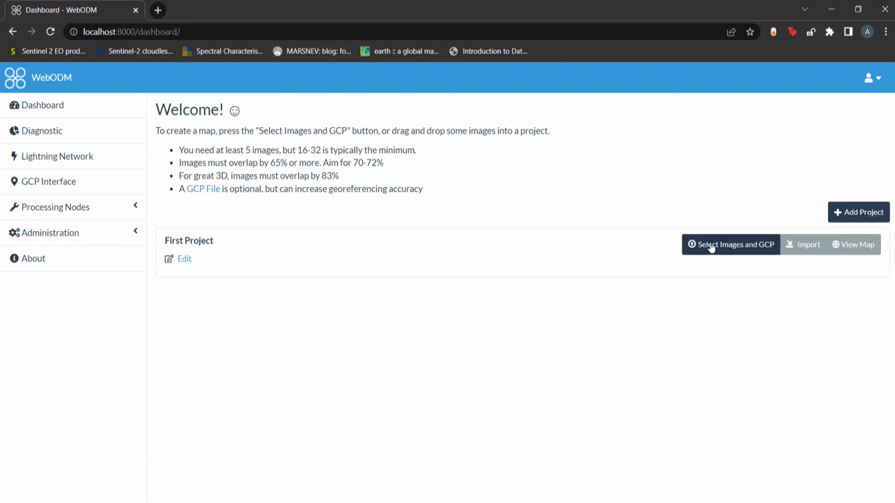
Switch to File Explorer and look through the drone photos in the Geodata > Drone > RGB folder
{"action": "left_click", "coordinate": [162, 502]}
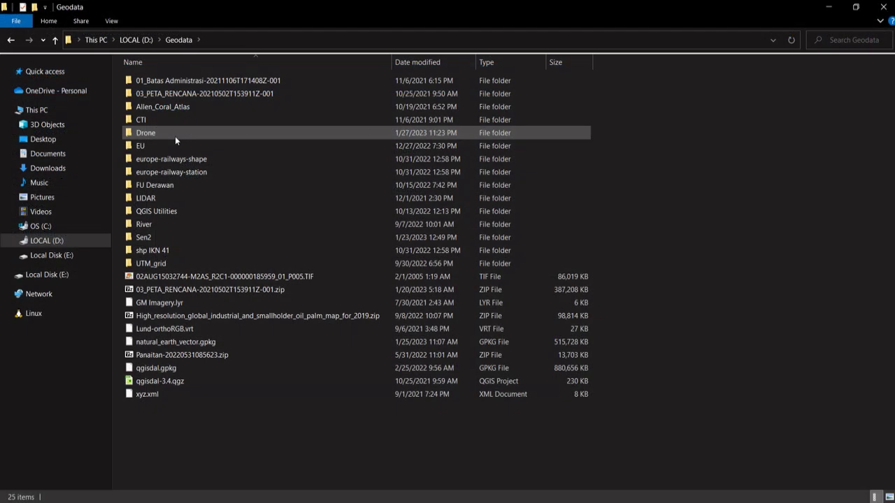
{"action": "double_click", "coordinate": [175, 136]}
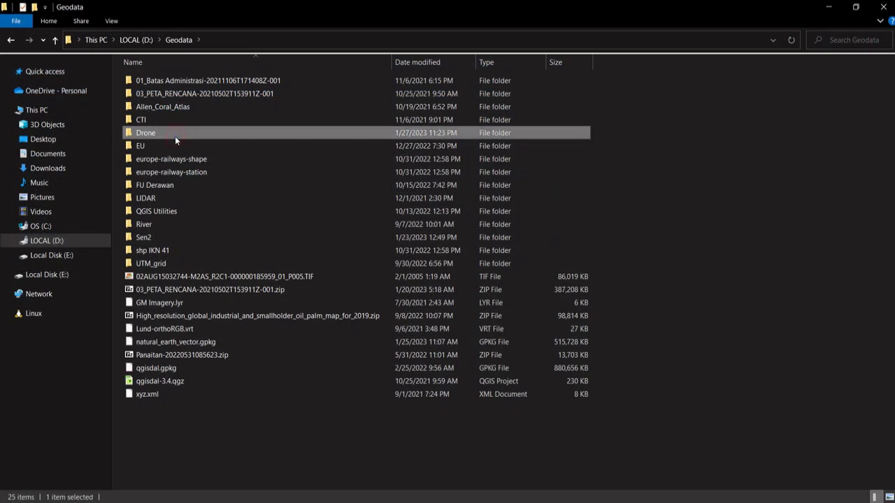
{"action": "double_click", "coordinate": [171, 96]}
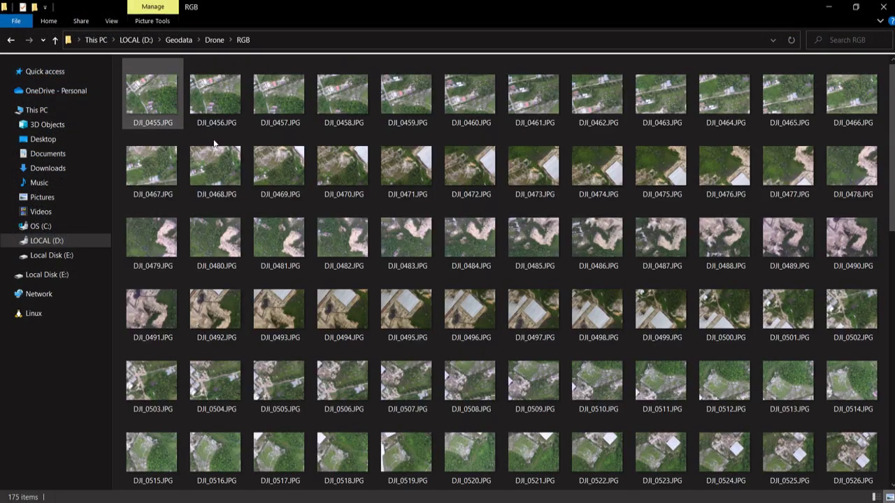
{"action": "scroll", "coordinate": [445, 300], "scroll_direction": "down", "scroll_amount": 10}
{"action": "scroll", "coordinate": [445, 299], "scroll_direction": "up", "scroll_amount": 15}
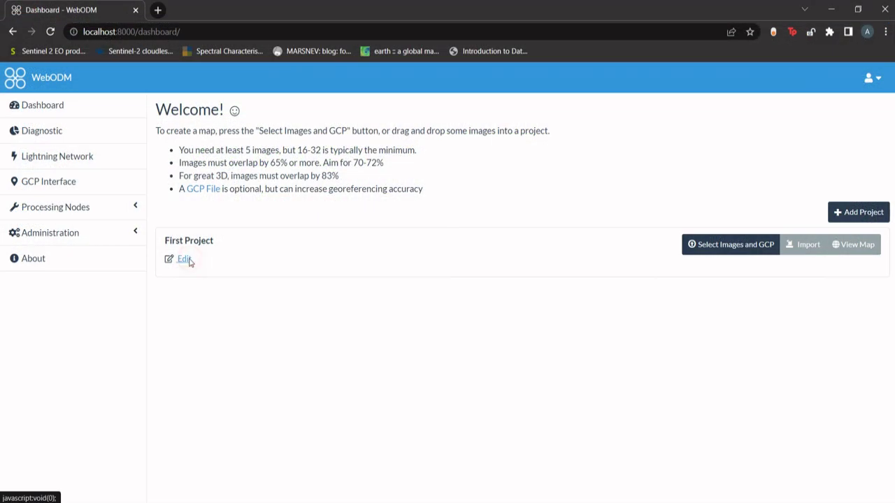
In WebODM, rename First Project to RGB, give it the description "Processing RGB aerial images", and save the changes
{"action": "left_click", "coordinate": [186, 260]}
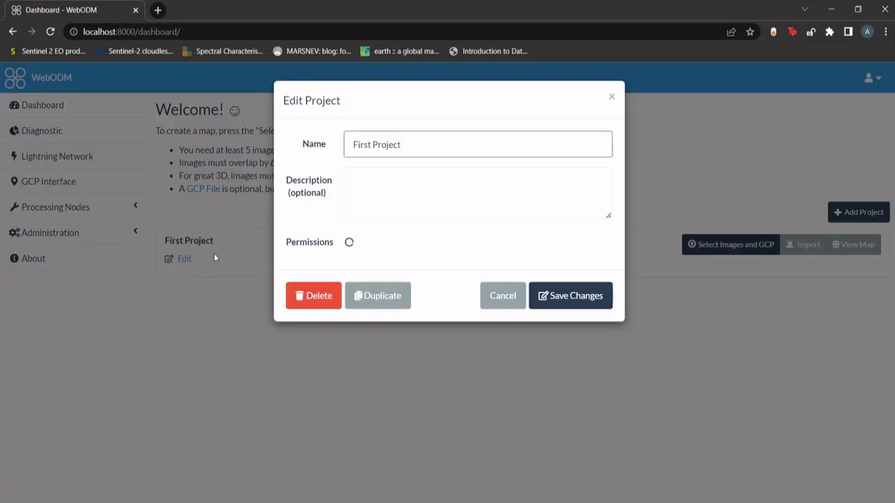
{"action": "left_click_drag", "start_coordinate": [420, 144], "coordinate": [316, 140]}
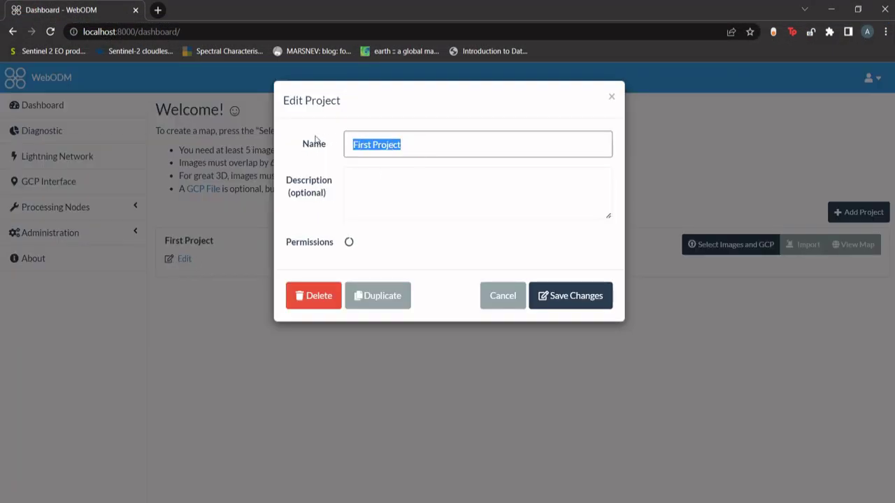
{"action": "type", "text": "RGB"}
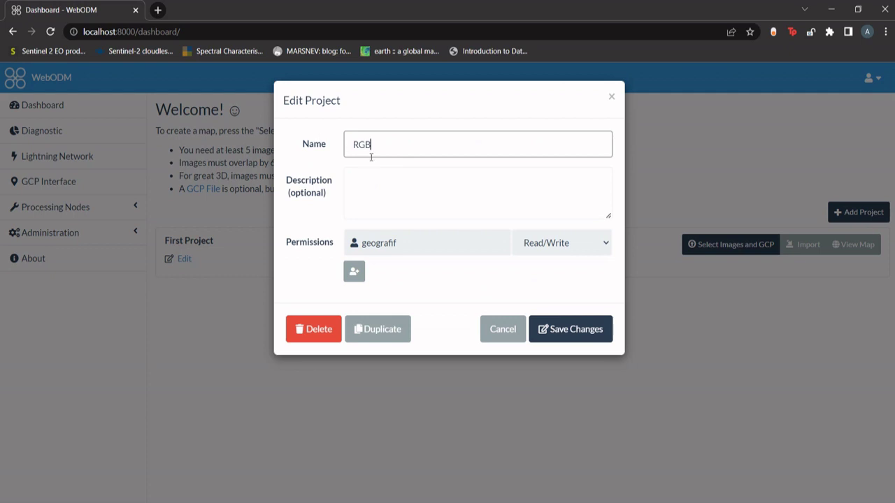
{"action": "left_click", "coordinate": [392, 196]}
{"action": "type", "text": "Processing RGB aeri"}
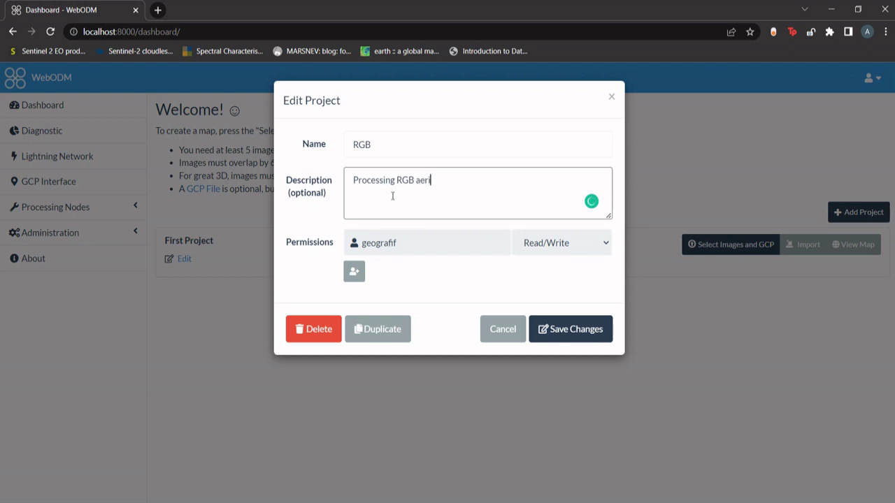
{"action": "type", "text": "mages"}
{"action": "left_click", "coordinate": [560, 332]}
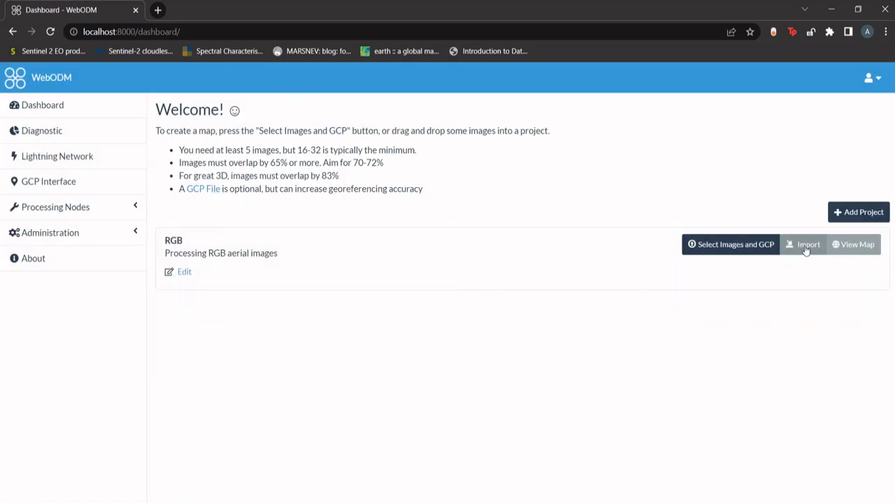
Load all the JPG photos from the Geodata > Drone > RGB folder into the RGB project
{"action": "left_click", "coordinate": [743, 246]}
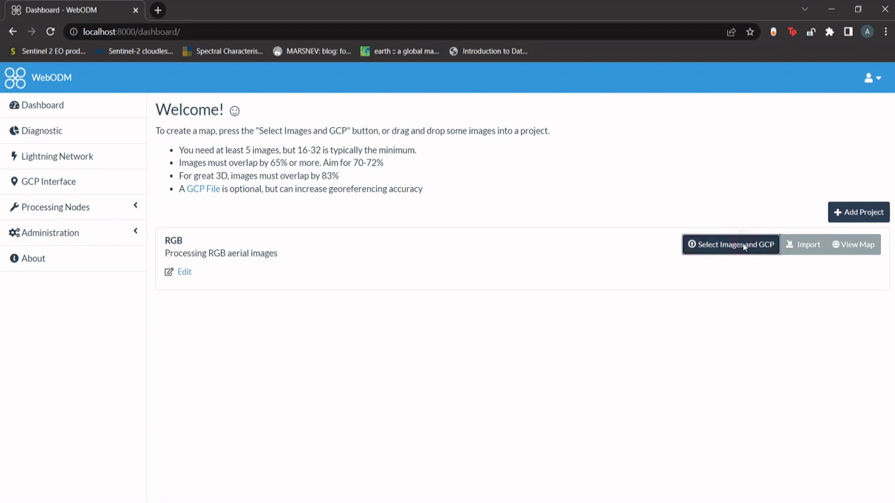
{"action": "left_click_drag", "start_coordinate": [206, 15], "coordinate": [319, 112]}
{"action": "double_click", "coordinate": [260, 198]}
{"action": "key", "text": "ctrl+a"}
{"action": "scroll", "coordinate": [349, 237], "scroll_direction": "down", "scroll_amount": 4}
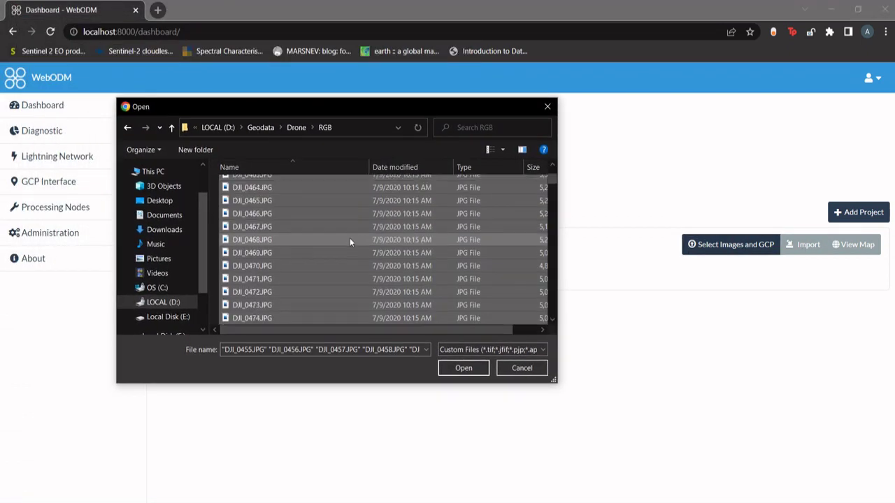
{"action": "left_click", "coordinate": [552, 165]}
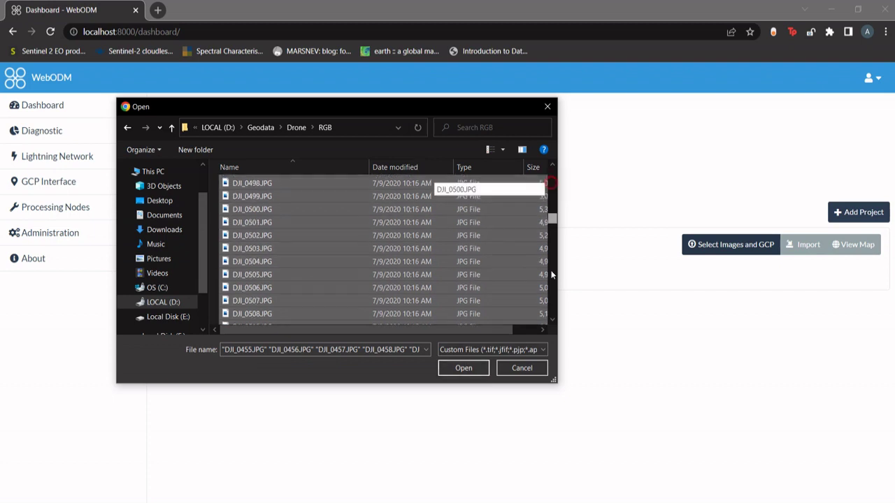
{"action": "left_click", "coordinate": [465, 368]}
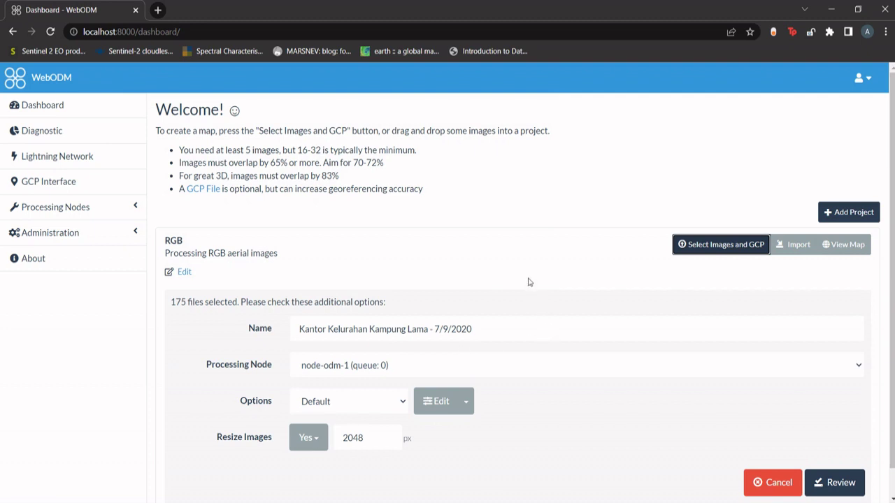
Name the new processing task RGB
{"action": "scroll", "coordinate": [527, 278], "scroll_direction": "down", "scroll_amount": 1}
{"action": "left_click", "coordinate": [497, 299]}
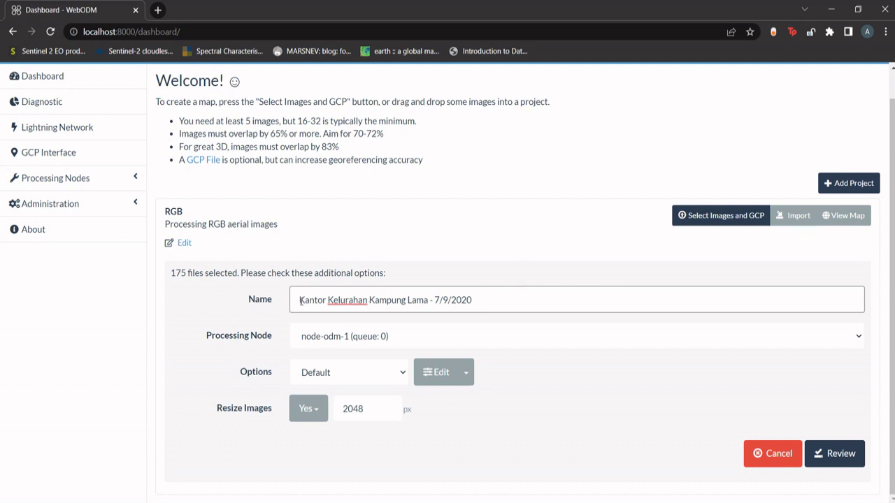
{"action": "left_click_drag", "start_coordinate": [300, 301], "coordinate": [537, 295]}
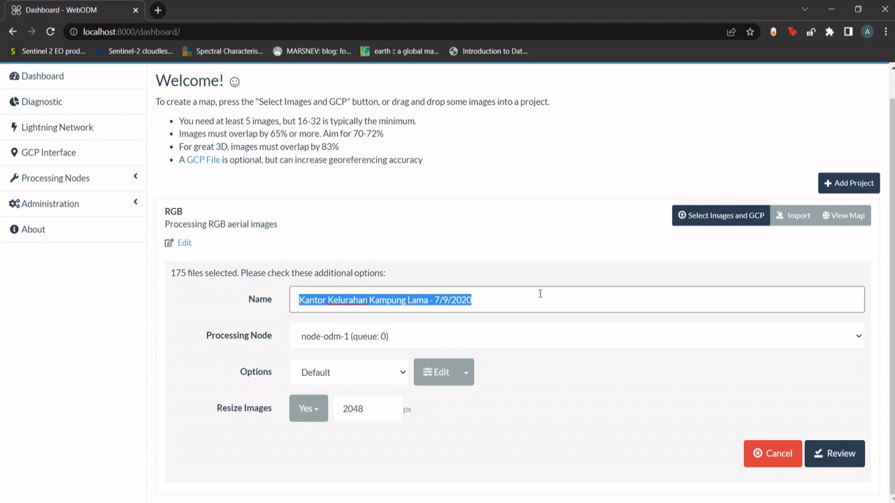
{"action": "type", "text": "RGB"}
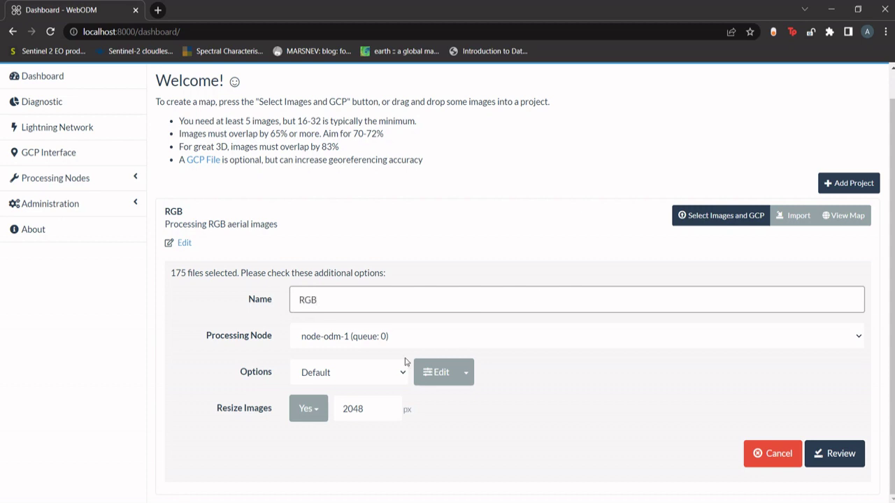
Keep image resizing set to Yes at 2048 px and choose the Fast Orthophoto processing preset
{"action": "left_click", "coordinate": [314, 410]}
{"action": "left_click", "coordinate": [315, 451]}
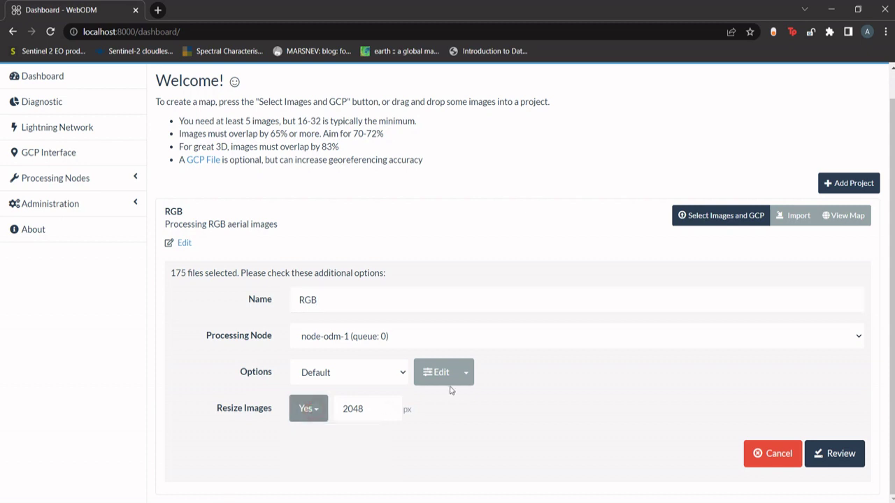
{"action": "left_click", "coordinate": [399, 376]}
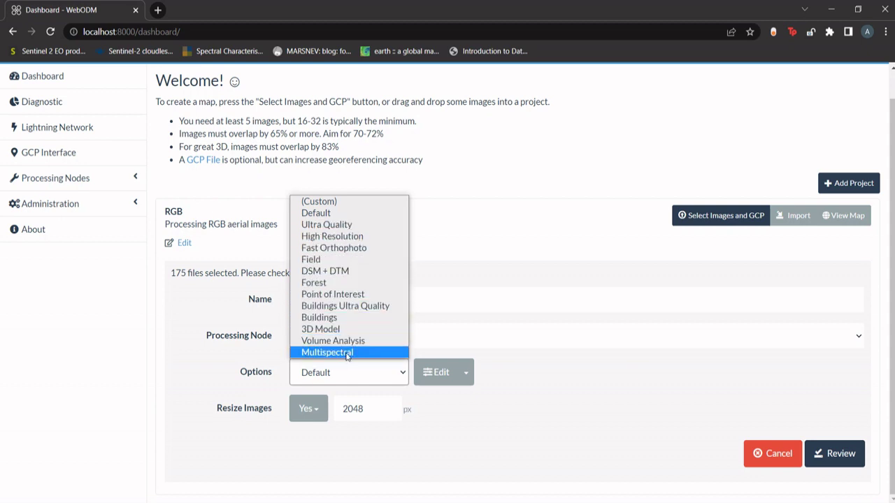
{"action": "left_click", "coordinate": [347, 249]}
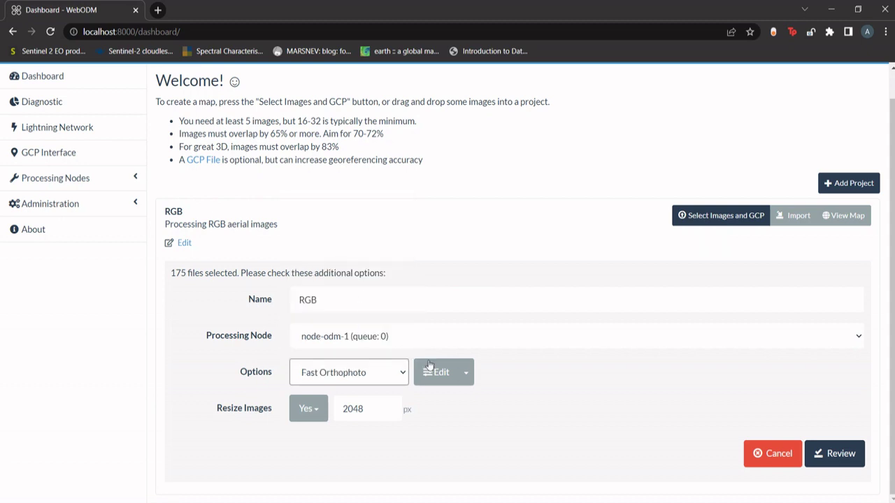
Review the task options, try enabling no-gpu and resetting it to its default, and save the options
{"action": "left_click", "coordinate": [466, 376]}
{"action": "left_click", "coordinate": [442, 375]}
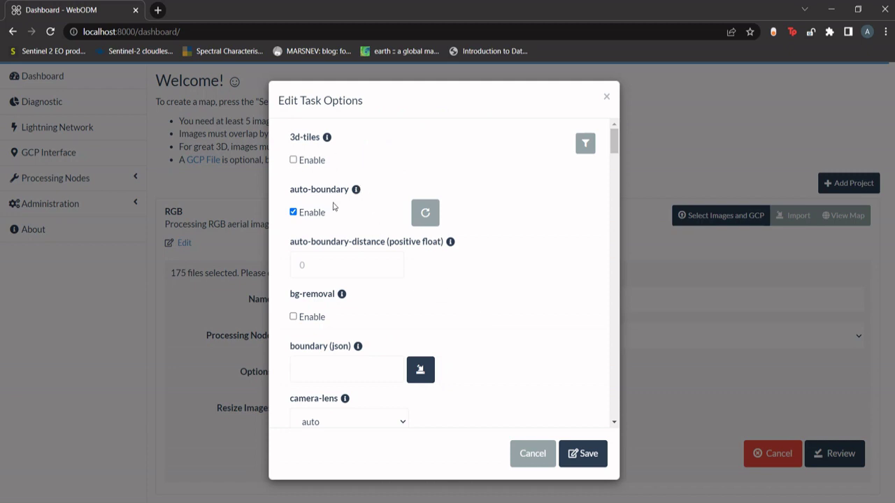
{"action": "scroll", "coordinate": [526, 315], "scroll_direction": "down", "scroll_amount": 3}
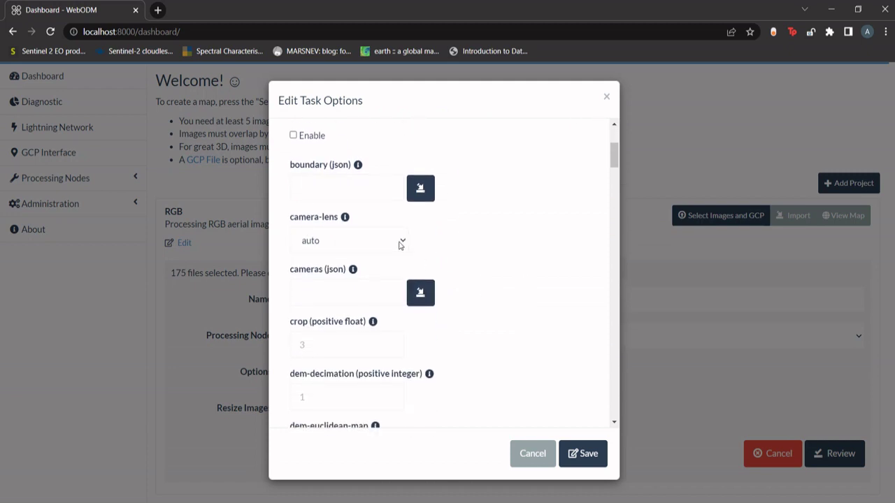
{"action": "scroll", "coordinate": [448, 289], "scroll_direction": "down", "scroll_amount": 2}
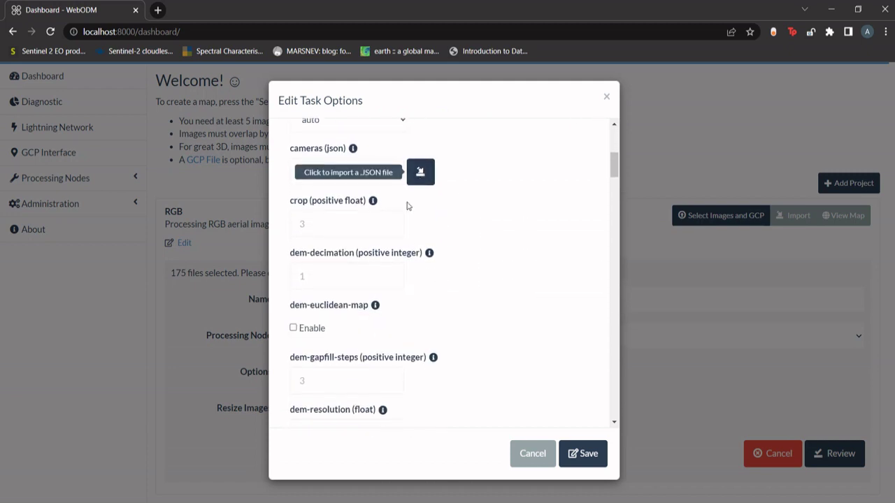
{"action": "scroll", "coordinate": [419, 339], "scroll_direction": "down", "scroll_amount": 2}
{"action": "scroll", "coordinate": [503, 371], "scroll_direction": "down", "scroll_amount": 5}
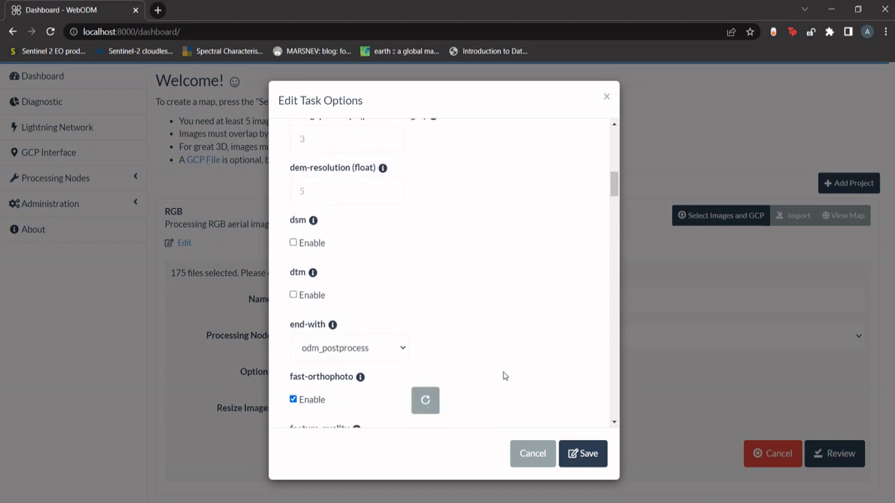
{"action": "scroll", "coordinate": [505, 379], "scroll_direction": "down", "scroll_amount": 7}
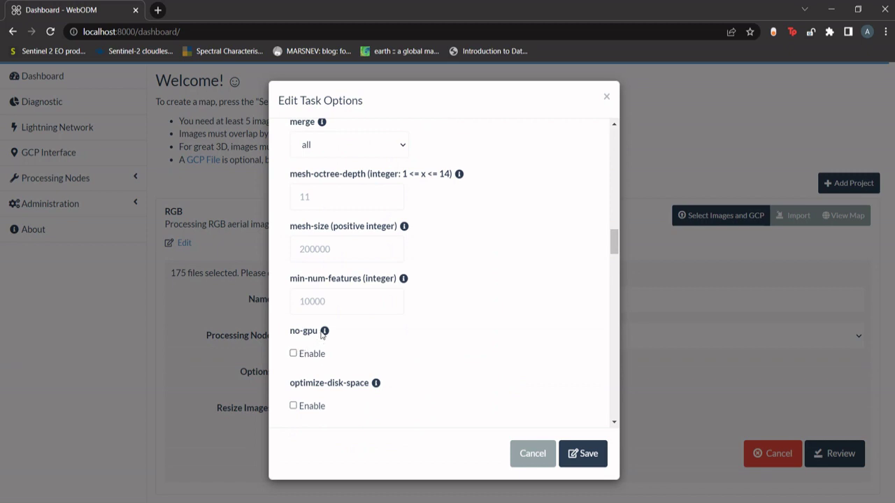
{"action": "mouse_move", "coordinate": [296, 350]}
{"action": "left_click", "coordinate": [293, 355]}
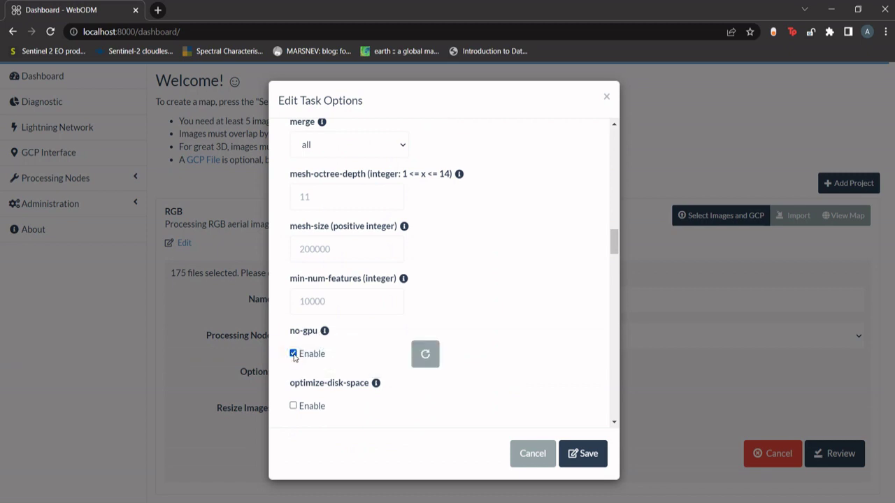
{"action": "left_click", "coordinate": [422, 359]}
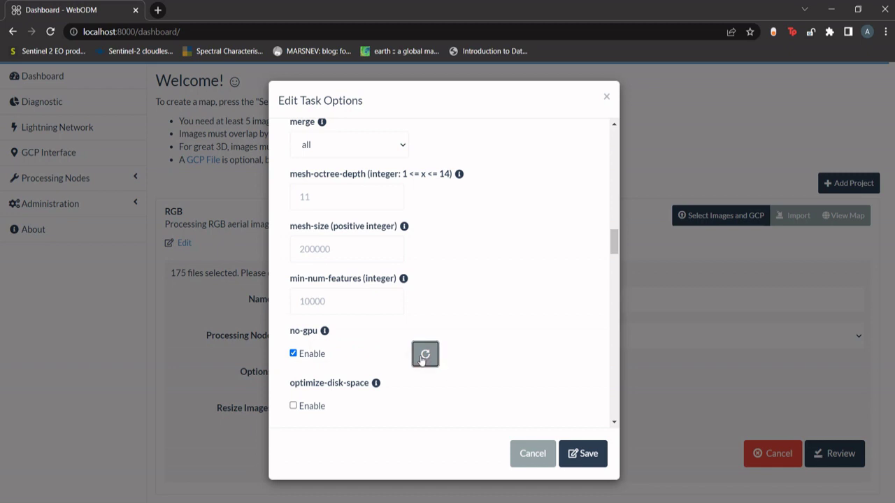
{"action": "left_click_drag", "start_coordinate": [612, 242], "coordinate": [584, 451]}
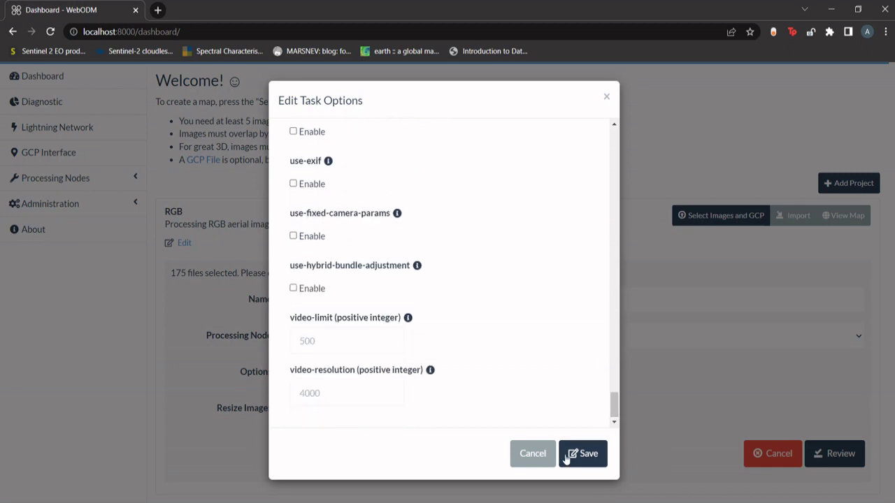
{"action": "left_click", "coordinate": [591, 451]}
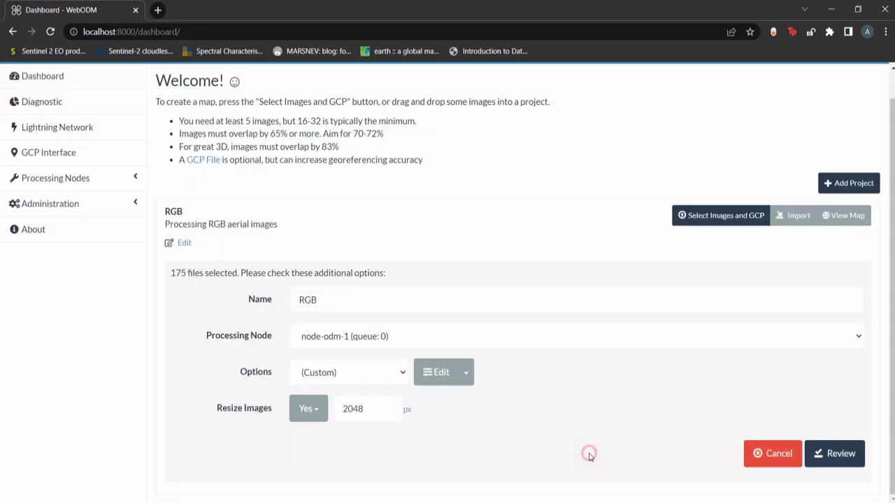
Switch the RGB task's processing options to the Default preset, review the task and start processing
{"action": "left_click", "coordinate": [333, 303]}
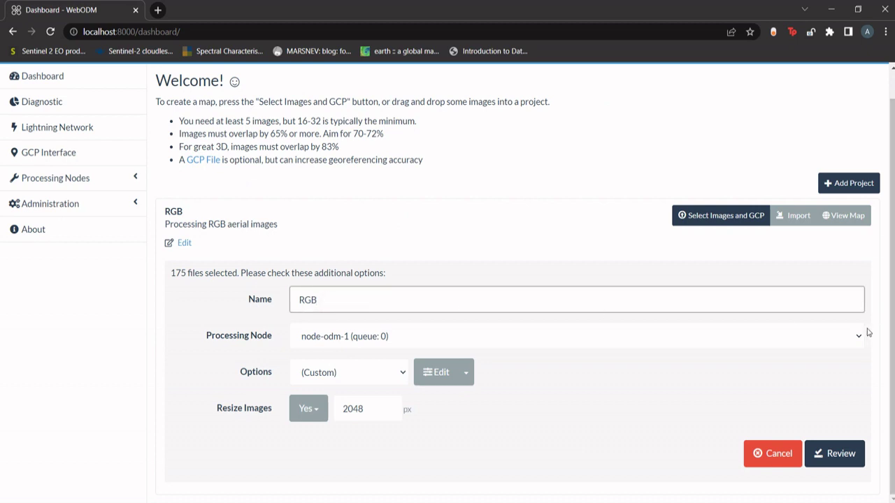
{"action": "left_click", "coordinate": [402, 371]}
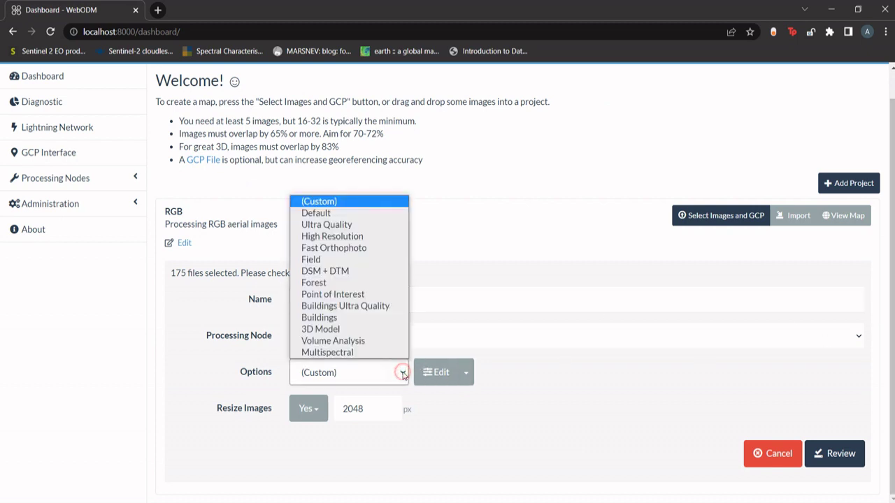
{"action": "left_click", "coordinate": [311, 214]}
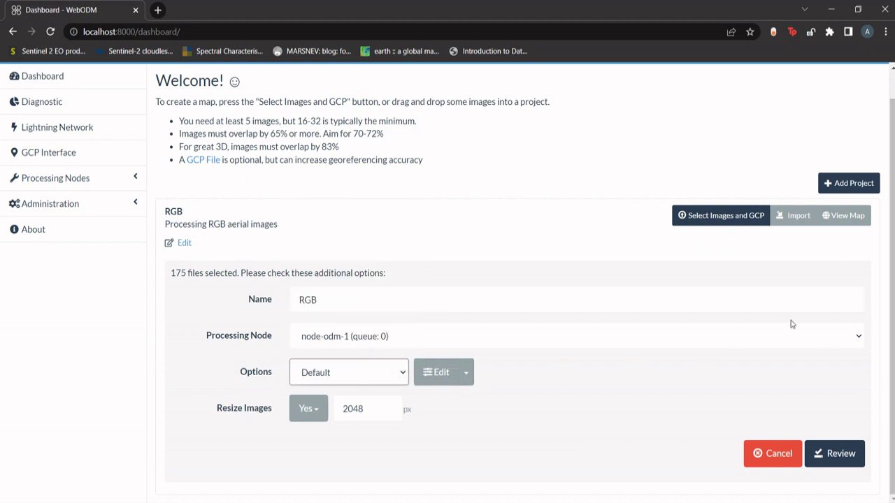
{"action": "left_click", "coordinate": [825, 463]}
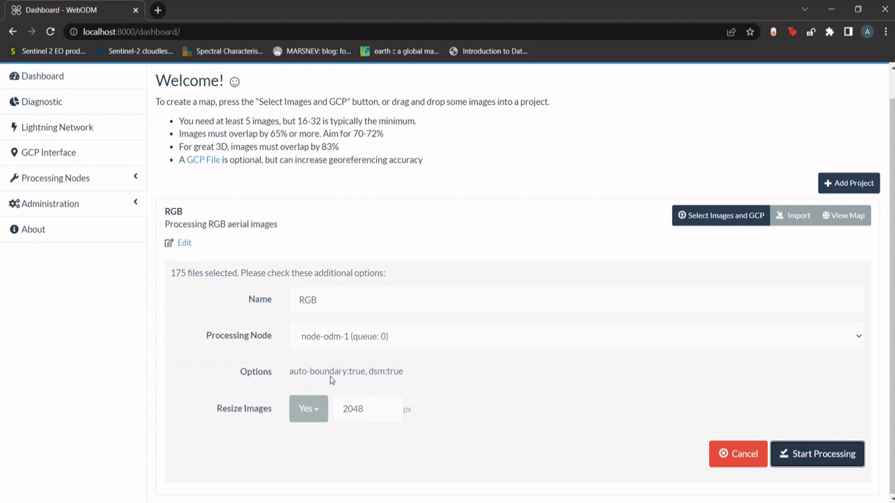
{"action": "left_click", "coordinate": [785, 454]}
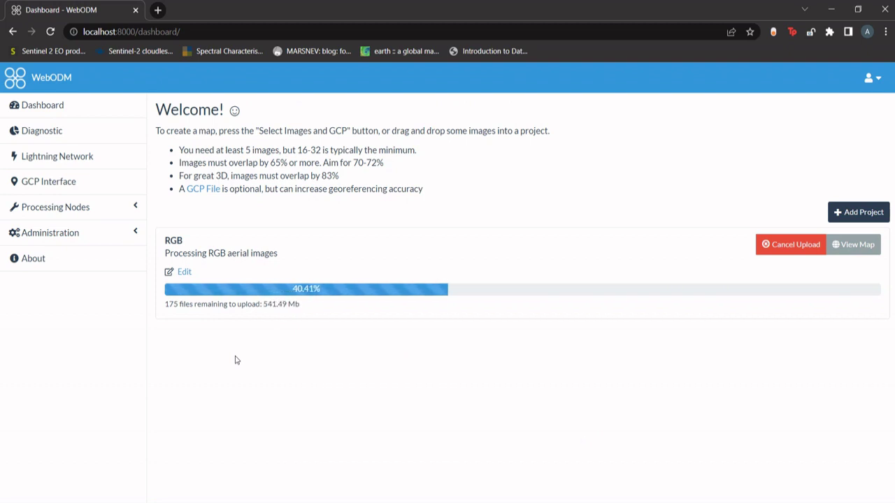
Hide the browser's bookmarks bar
{"action": "right_click", "coordinate": [44, 51]}
{"action": "left_click", "coordinate": [123, 264]}
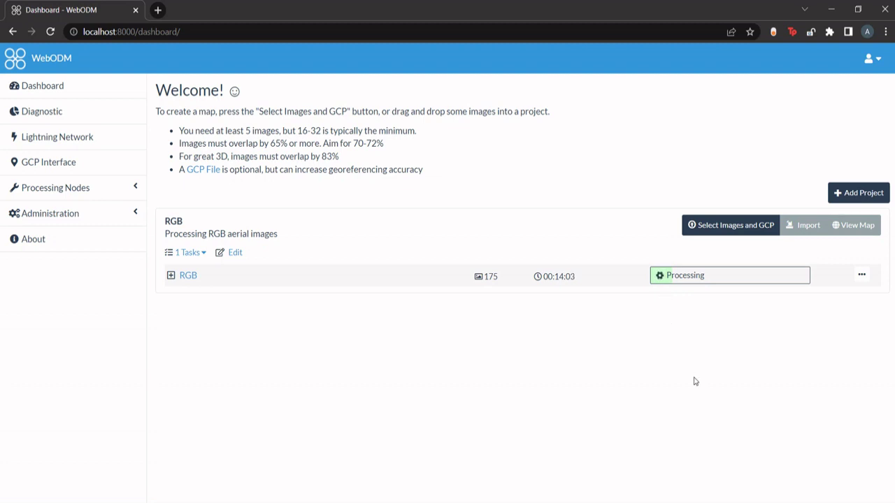
{"action": "left_click", "coordinate": [769, 502]}
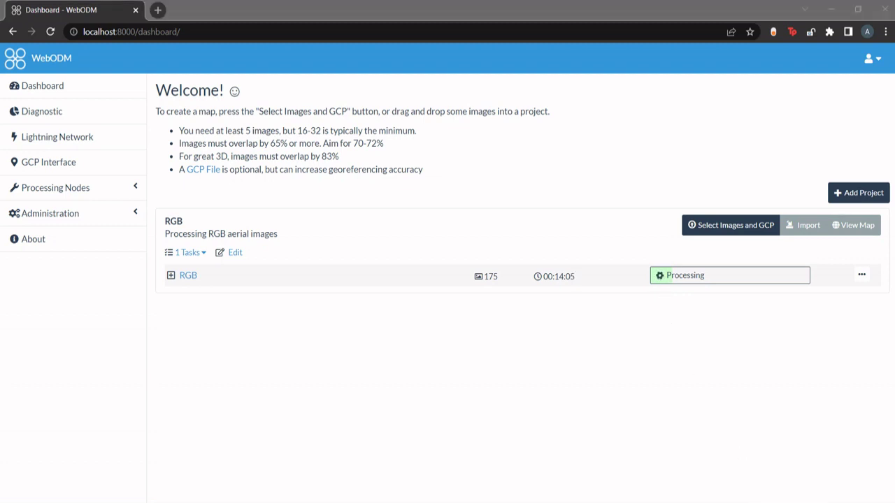
{"action": "left_click", "coordinate": [772, 467]}
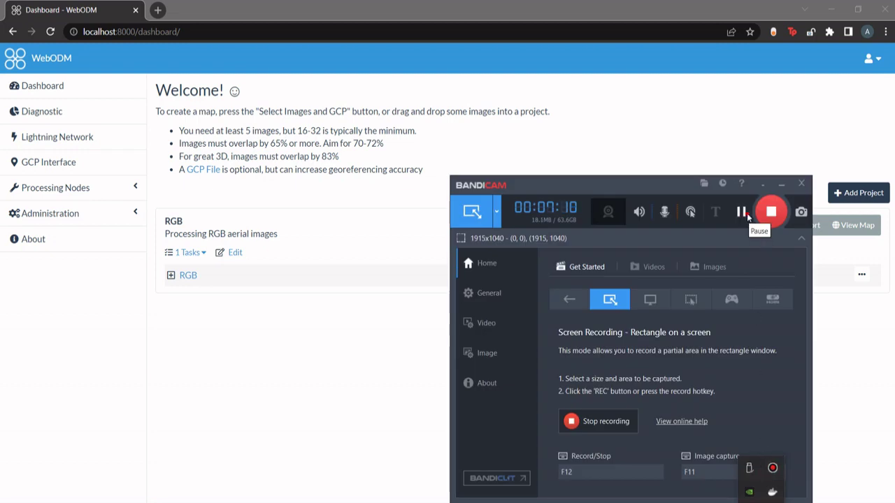
{"action": "left_click", "coordinate": [769, 183]}
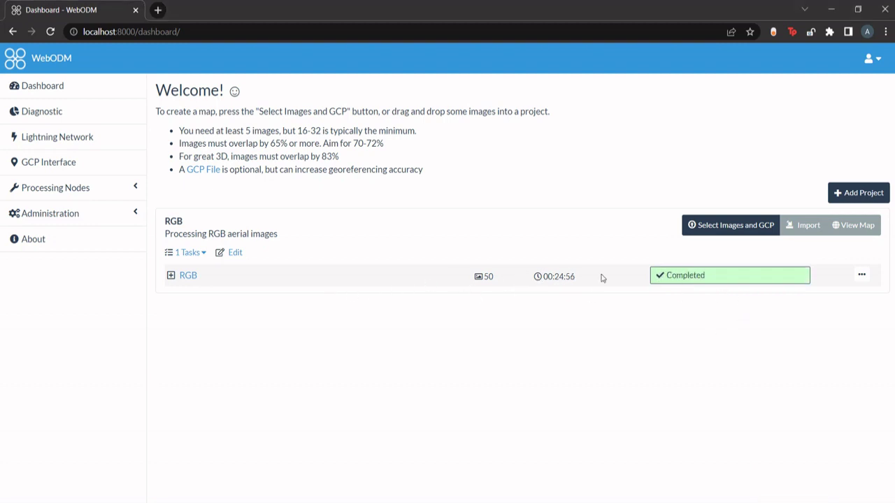
{"action": "left_click", "coordinate": [861, 276]}
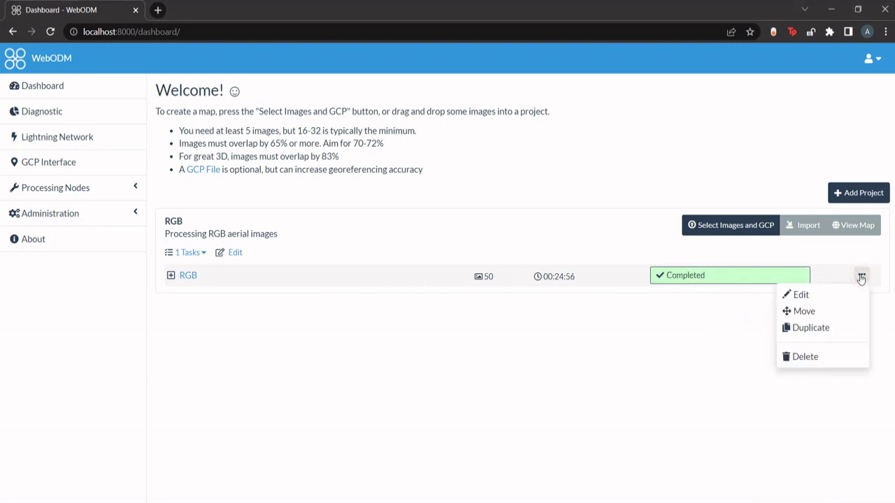
{"action": "left_click", "coordinate": [712, 337]}
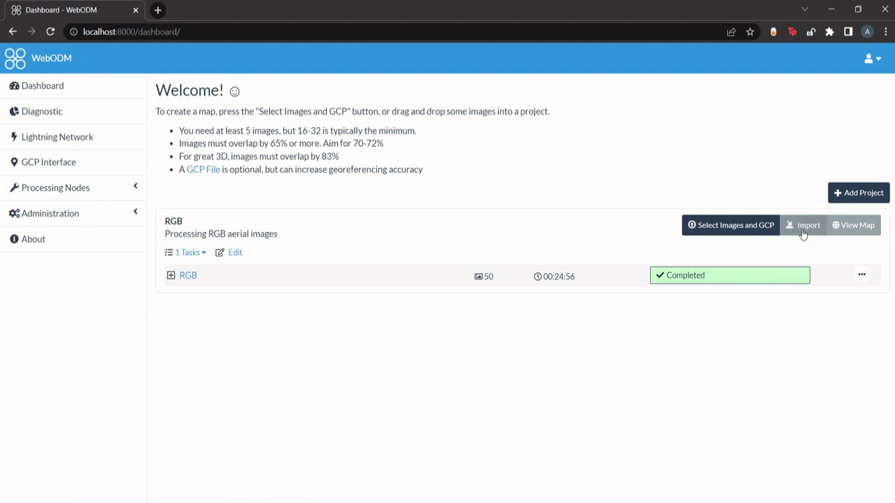
Open the map of the RGB project and hide its RGB (Orthophoto) layer
{"action": "left_click", "coordinate": [843, 234]}
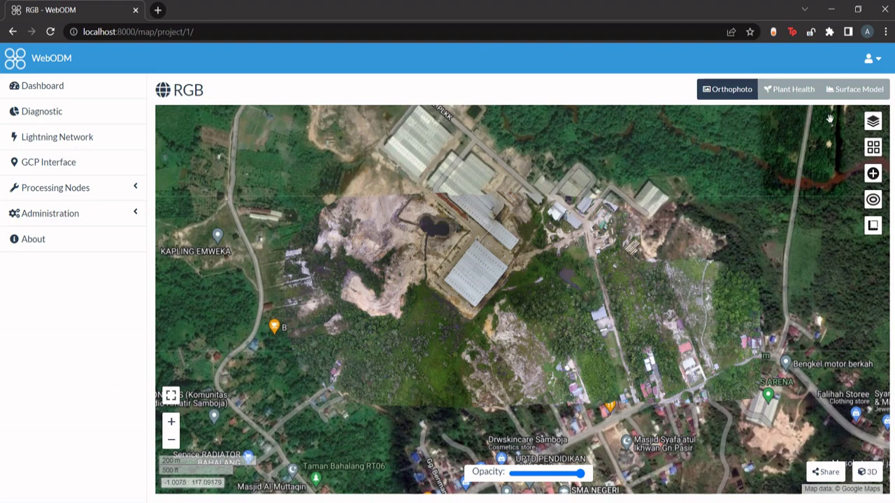
{"action": "left_click", "coordinate": [872, 122]}
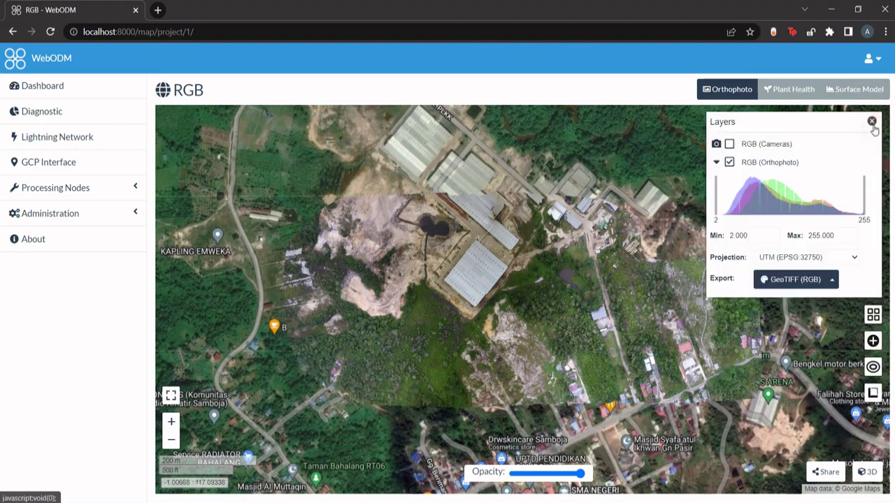
{"action": "left_click", "coordinate": [729, 162]}
Change the map's base layer to OSM Mapnik
{"action": "left_click", "coordinate": [873, 147]}
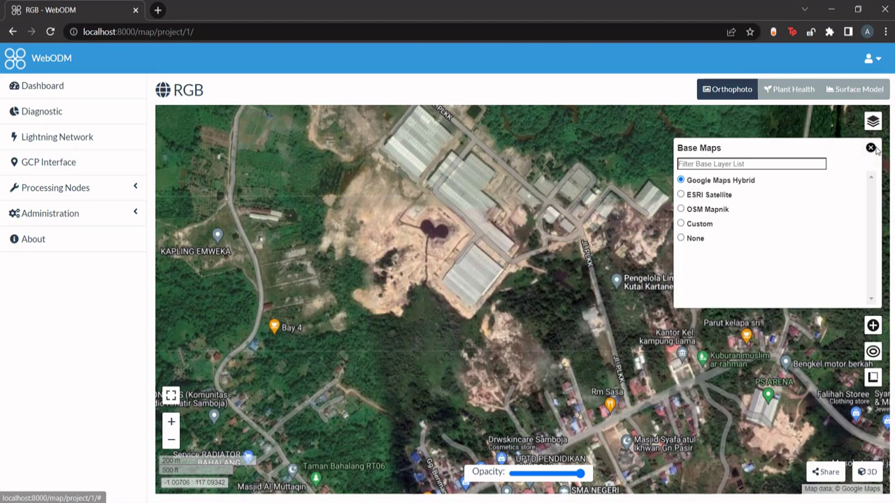
{"action": "left_click", "coordinate": [710, 217]}
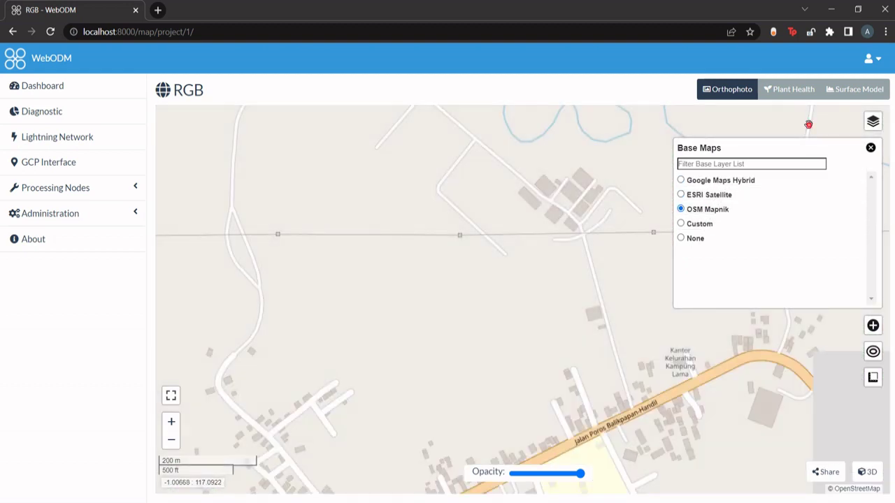
{"action": "left_click", "coordinate": [808, 123]}
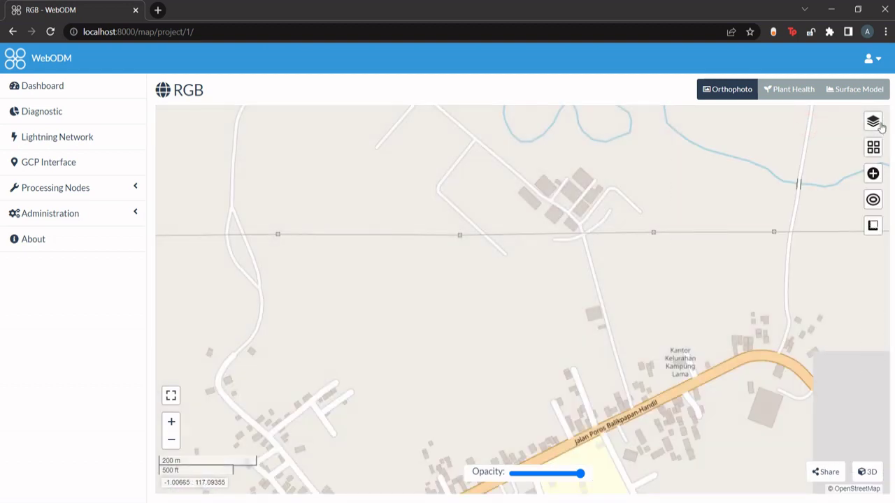
Preview the RGB (Cameras) layer, and turn the RGB (Orthophoto) layer back on in its place
{"action": "left_click", "coordinate": [873, 121]}
{"action": "left_click", "coordinate": [729, 144]}
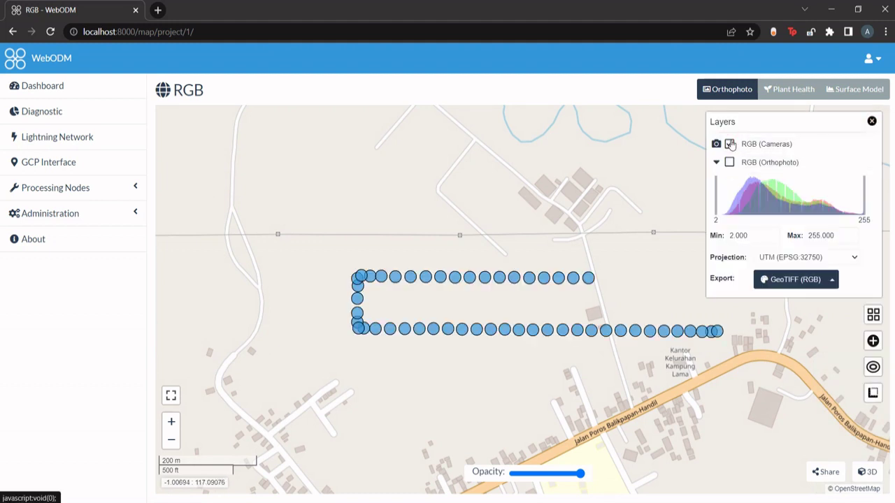
{"action": "left_click", "coordinate": [730, 144]}
{"action": "left_click", "coordinate": [729, 162]}
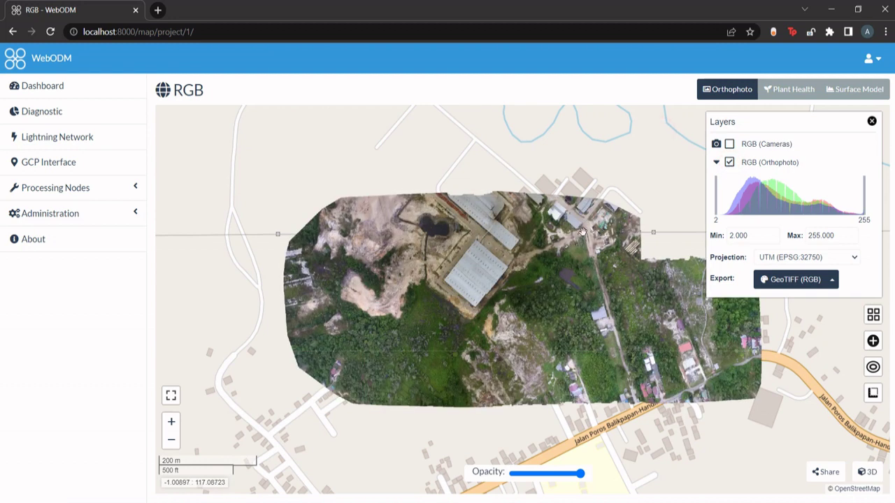
{"action": "left_click", "coordinate": [871, 122]}
Examine the orthophoto up close, and inspect the surface model along with its layer settings
{"action": "scroll", "coordinate": [499, 355], "scroll_direction": "up", "scroll_amount": 2}
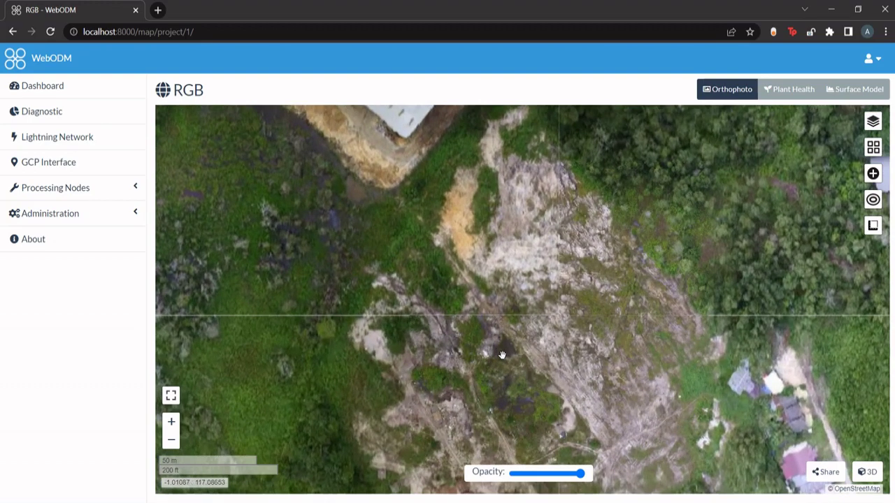
{"action": "scroll", "coordinate": [501, 356], "scroll_direction": "up", "scroll_amount": 1}
{"action": "scroll", "coordinate": [513, 342], "scroll_direction": "down", "scroll_amount": 2}
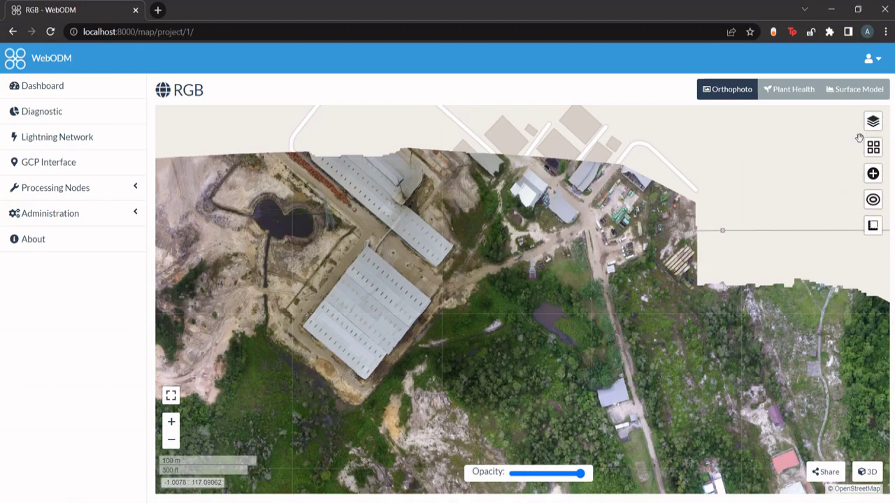
{"action": "left_click", "coordinate": [849, 92]}
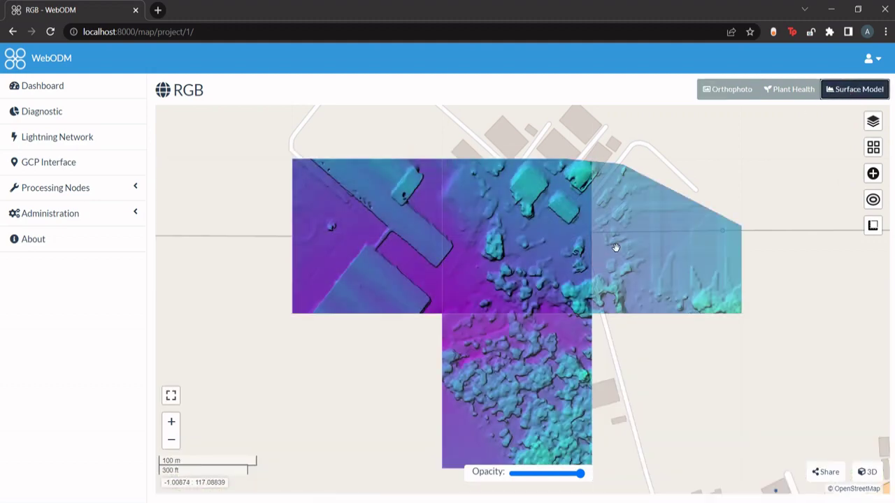
{"action": "scroll", "coordinate": [615, 247], "scroll_direction": "down", "scroll_amount": 1}
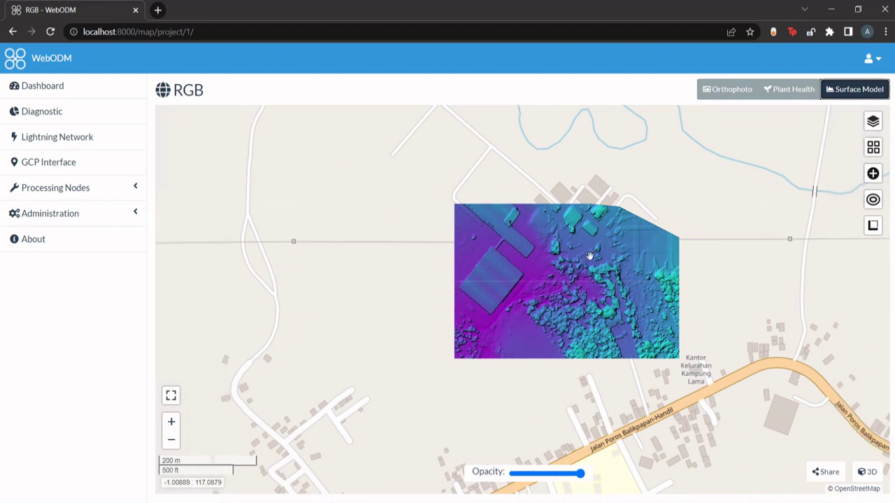
{"action": "scroll", "coordinate": [591, 256], "scroll_direction": "up", "scroll_amount": 1}
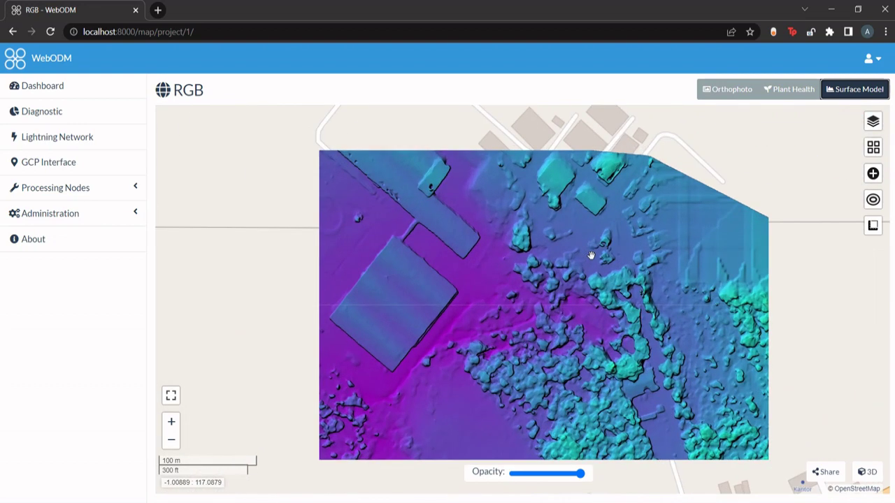
{"action": "left_click", "coordinate": [872, 122]}
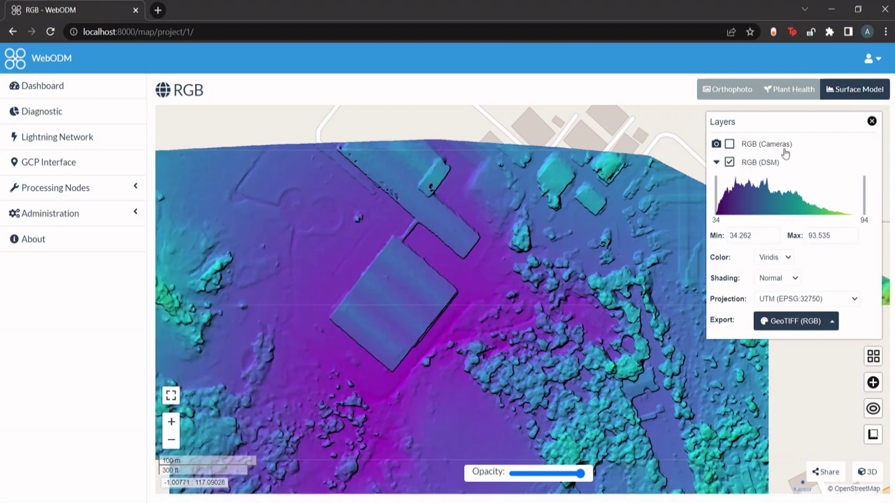
Return to the orthophoto, export it as GeoTIFF (RGB) in UTM (EPSG:32750), and download RGB-orthophoto.tif to the Downloads folder
{"action": "left_click", "coordinate": [748, 90]}
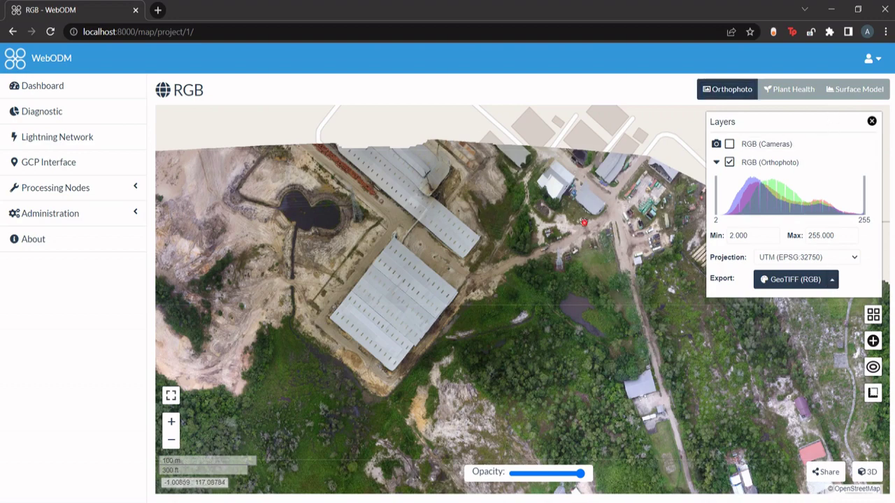
{"action": "left_click_drag", "start_coordinate": [547, 316], "coordinate": [585, 225]}
{"action": "scroll", "coordinate": [586, 226], "scroll_direction": "down", "scroll_amount": 1}
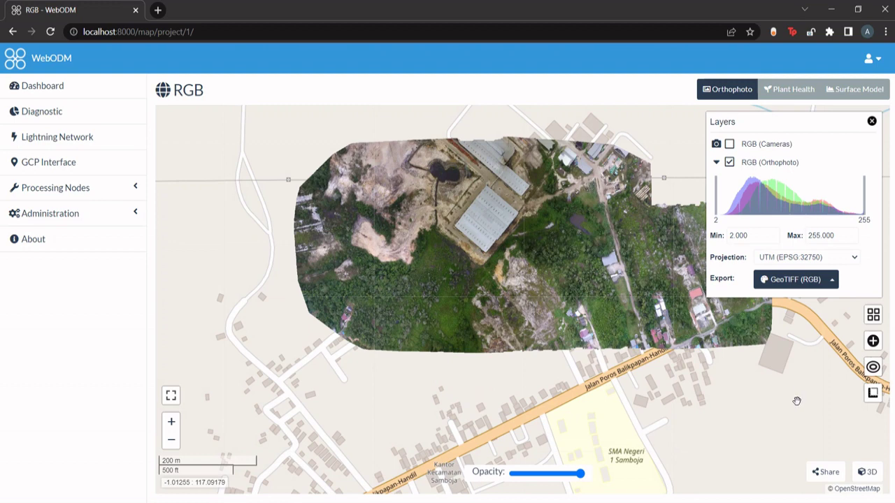
{"action": "left_click", "coordinate": [831, 281]}
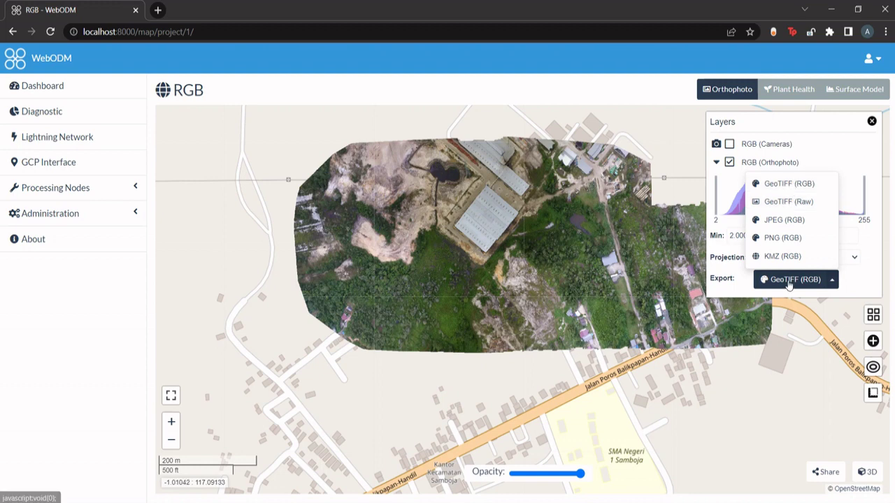
{"action": "left_click", "coordinate": [844, 280]}
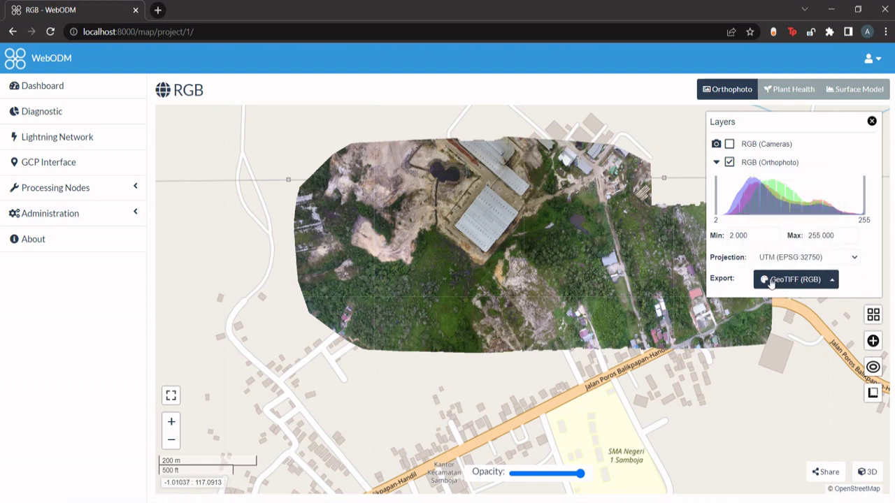
{"action": "left_click", "coordinate": [768, 279]}
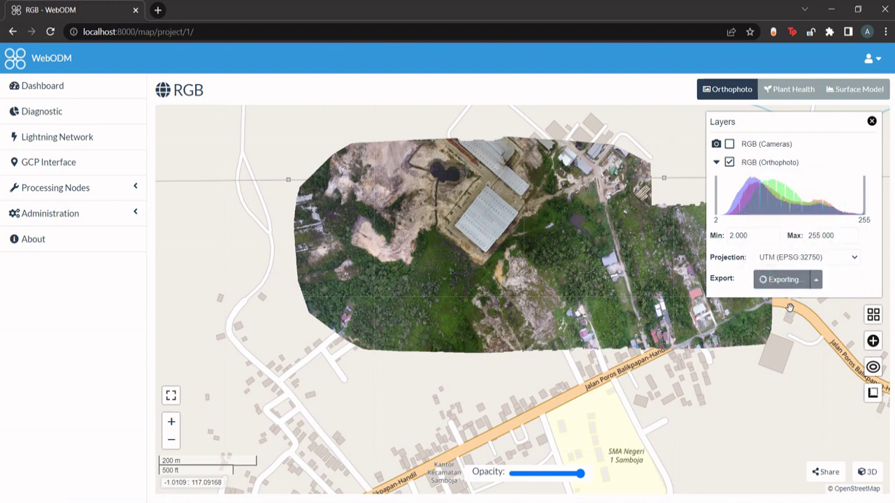
{"action": "left_click_drag", "start_coordinate": [544, 278], "coordinate": [542, 324]}
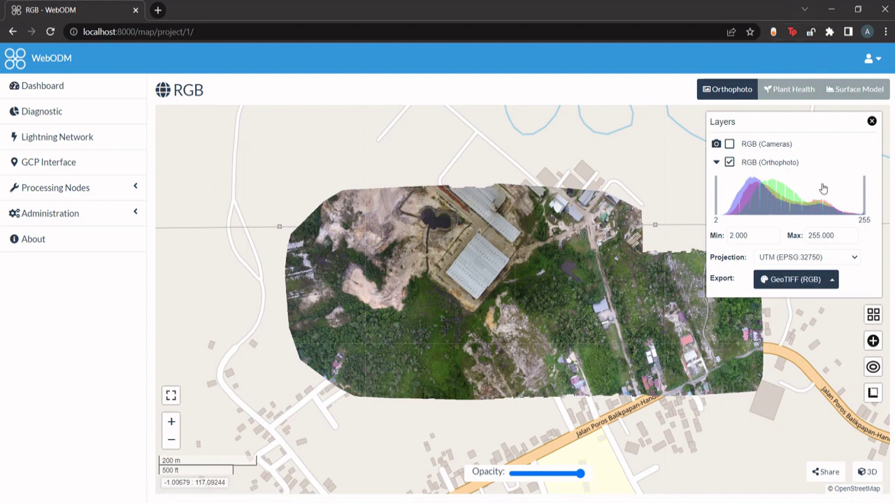
{"action": "left_click", "coordinate": [802, 281]}
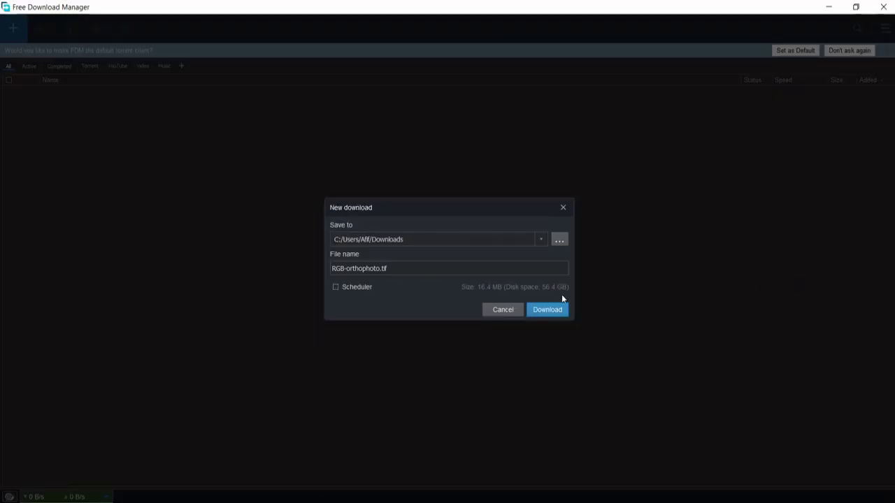
{"action": "left_click", "coordinate": [553, 312]}
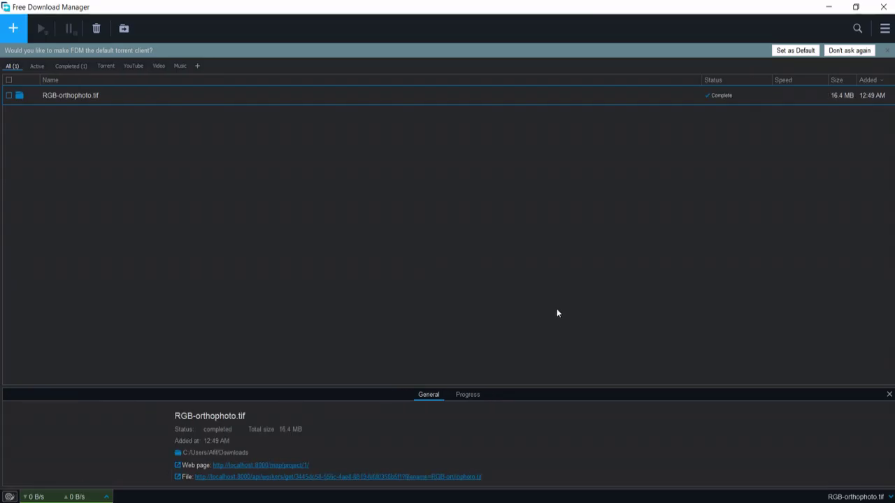
{"action": "left_click", "coordinate": [882, 7]}
Export the surface model as GeoTIFF (RGB) and download RGB-dsm.tif to the Downloads folder
{"action": "left_click", "coordinate": [853, 90]}
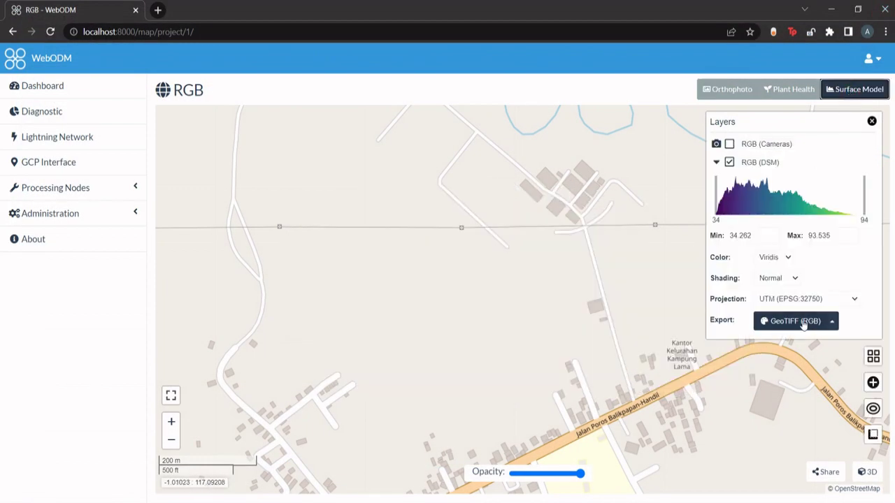
{"action": "left_click", "coordinate": [793, 322]}
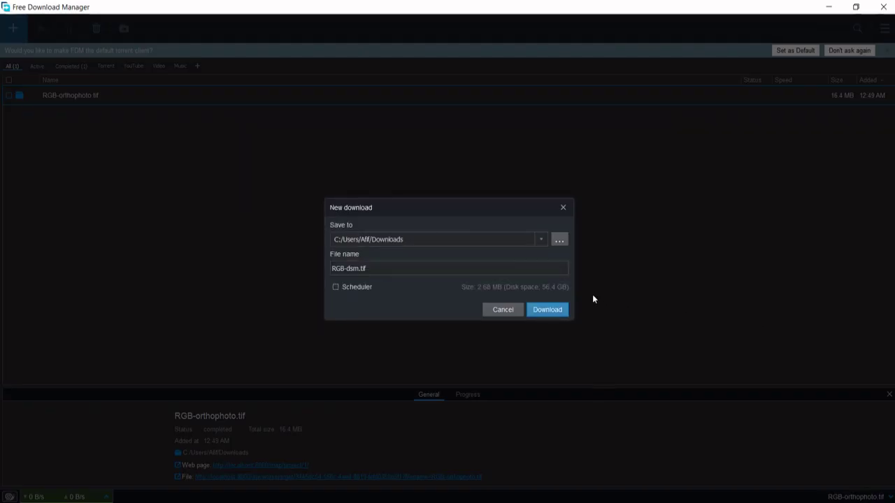
{"action": "left_click", "coordinate": [552, 309]}
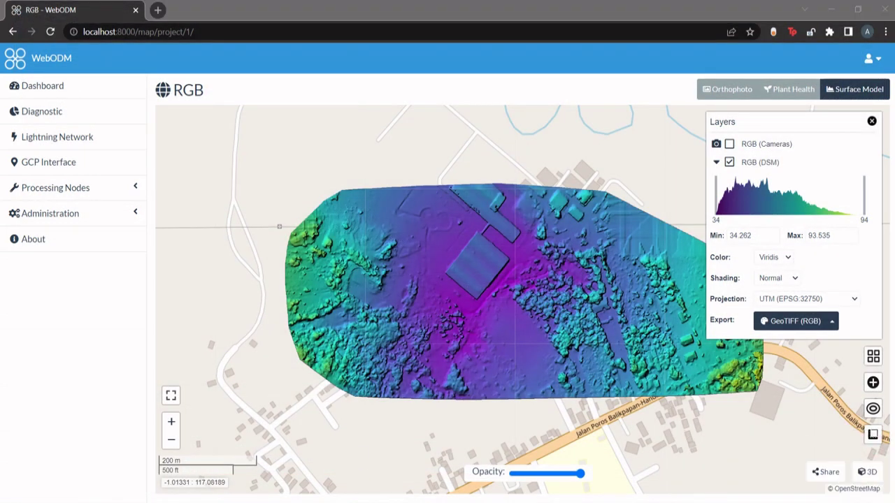
Open QGIS Desktop and load RGB-dsm.tif and RGB-orthophoto.tif from the Downloads folder into a new project
{"action": "key", "text": "super"}
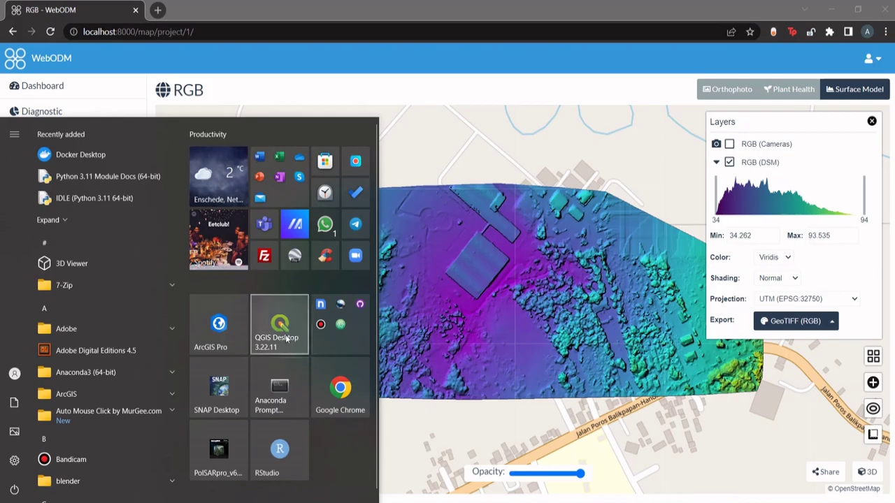
{"action": "key", "text": "Escape"}
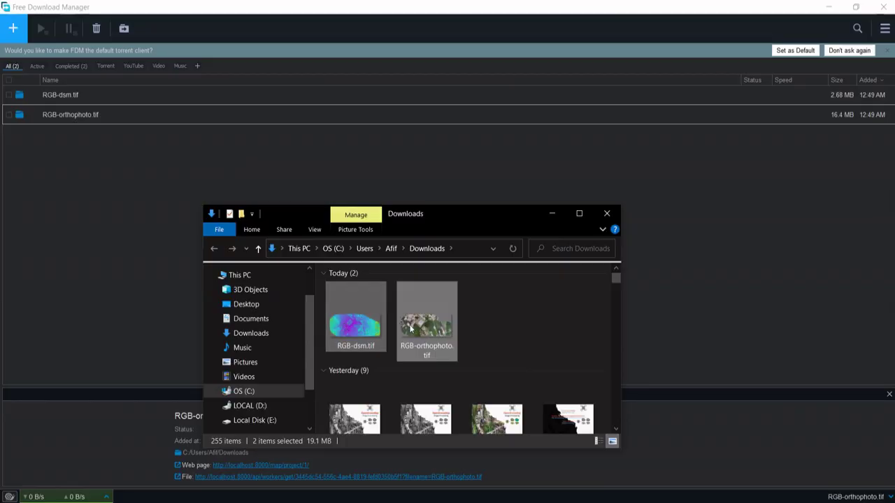
{"action": "left_click_drag", "start_coordinate": [420, 325], "coordinate": [146, 315]}
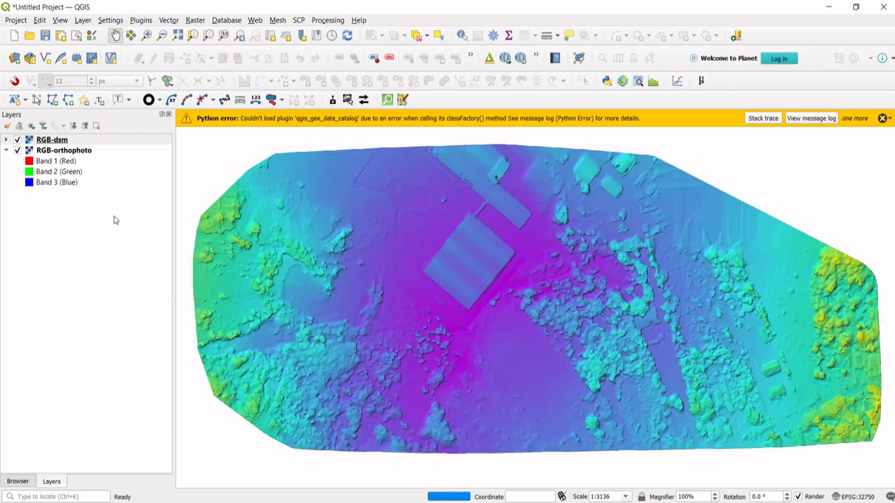
Compare the orthophoto with the surface model by switching RGB-dsm off and on, and examine the surface model up close
{"action": "left_click", "coordinate": [17, 140]}
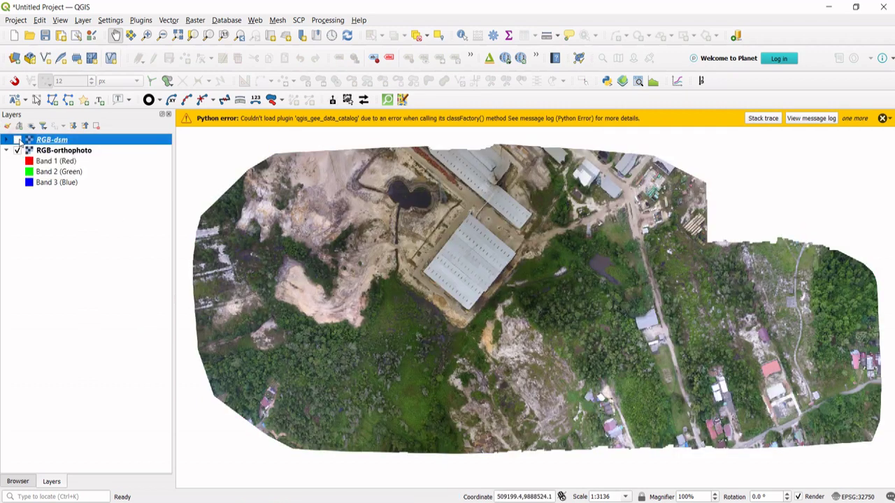
{"action": "left_click", "coordinate": [18, 139]}
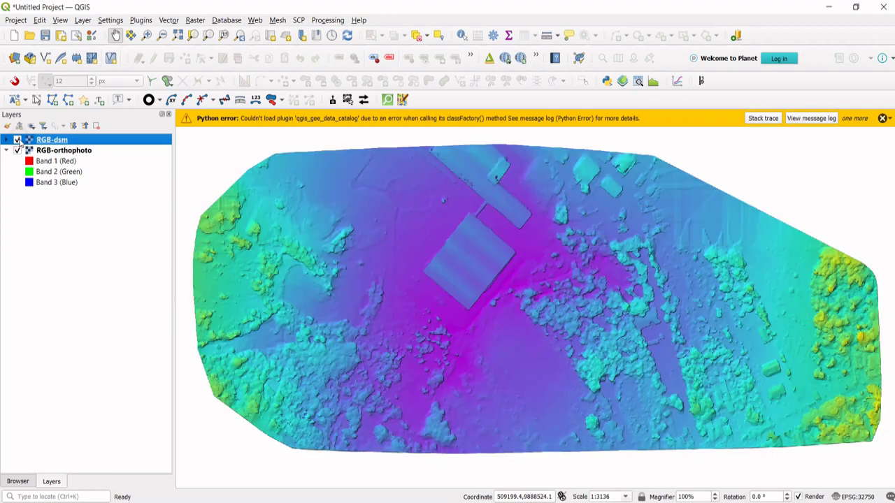
{"action": "scroll", "coordinate": [483, 264], "scroll_direction": "up", "scroll_amount": 3}
{"action": "scroll", "coordinate": [482, 265], "scroll_direction": "down", "scroll_amount": 3}
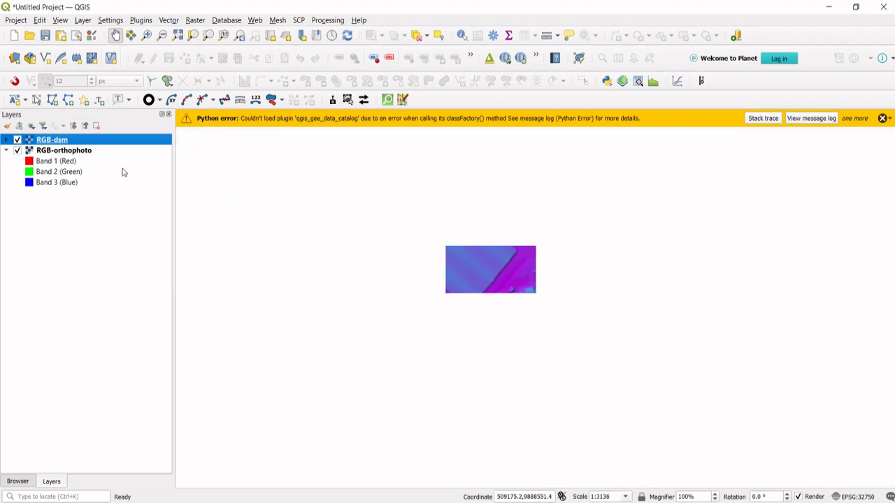
{"action": "mouse_move", "coordinate": [299, 351]}
{"action": "left_mouse_down"}
{"action": "mouse_move", "coordinate": [392, 219]}
{"action": "mouse_move", "coordinate": [296, 359]}
{"action": "left_mouse_up"}
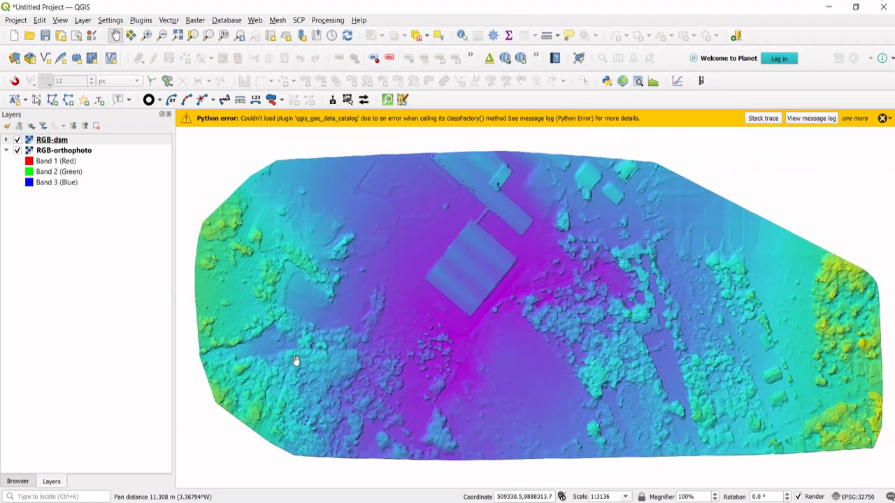
{"action": "scroll", "coordinate": [299, 355], "scroll_direction": "down", "scroll_amount": 2}
{"action": "scroll", "coordinate": [303, 355], "scroll_direction": "up", "scroll_amount": 3}
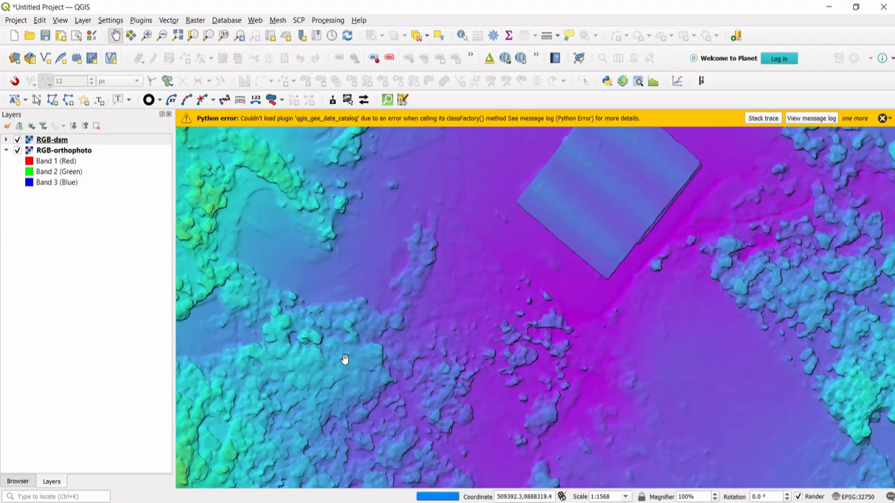
{"action": "scroll", "coordinate": [345, 360], "scroll_direction": "up", "scroll_amount": 2}
{"action": "scroll", "coordinate": [529, 379], "scroll_direction": "up", "scroll_amount": 2}
{"action": "scroll", "coordinate": [528, 378], "scroll_direction": "down", "scroll_amount": 6}
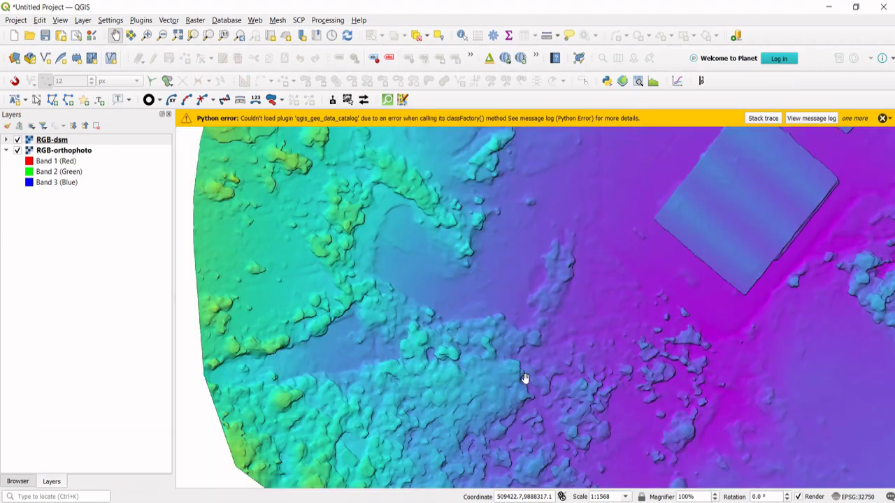
{"action": "left_click_drag", "start_coordinate": [529, 376], "coordinate": [403, 308]}
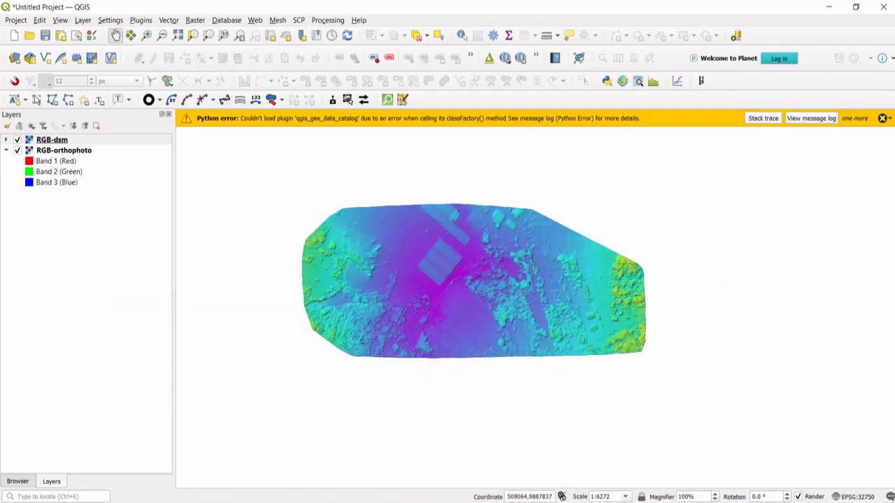
Dismiss the plugin warnings and add the OpenStreetMap XYZ tile layer as a basemap
{"action": "left_click", "coordinate": [881, 118]}
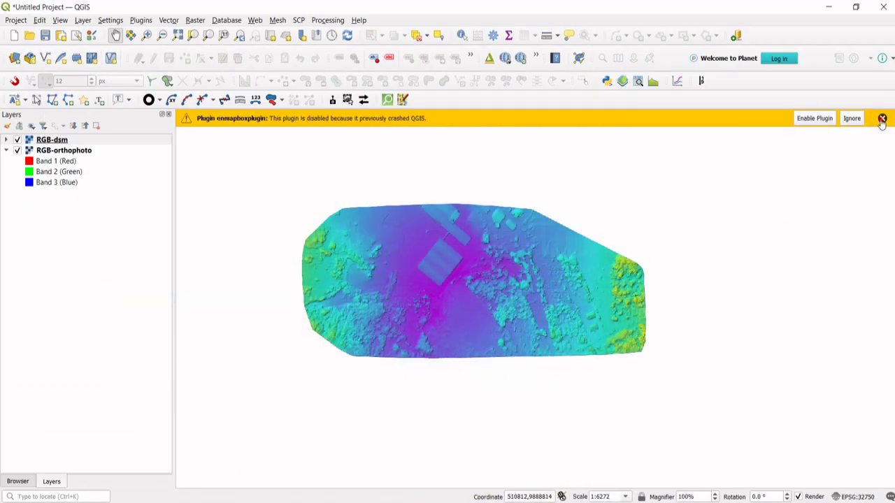
{"action": "left_click", "coordinate": [882, 119]}
{"action": "left_click_drag", "start_coordinate": [423, 285], "coordinate": [449, 304]}
{"action": "left_click", "coordinate": [18, 482]}
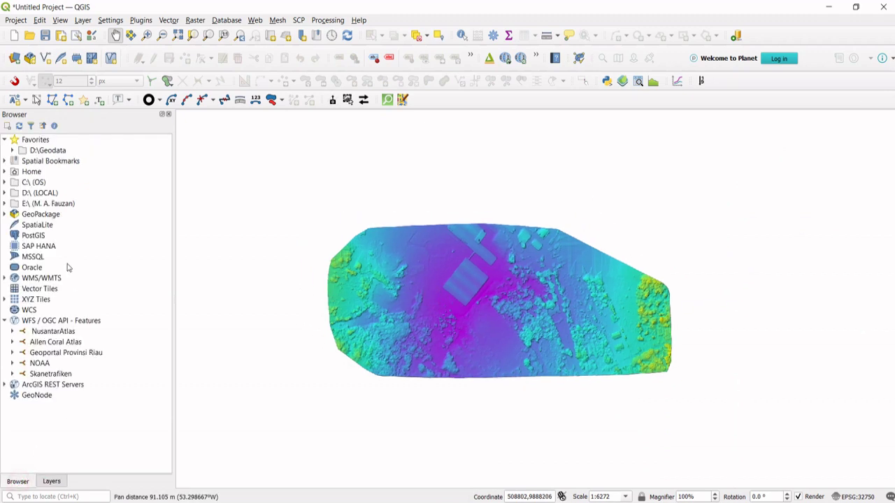
{"action": "left_click", "coordinate": [5, 320]}
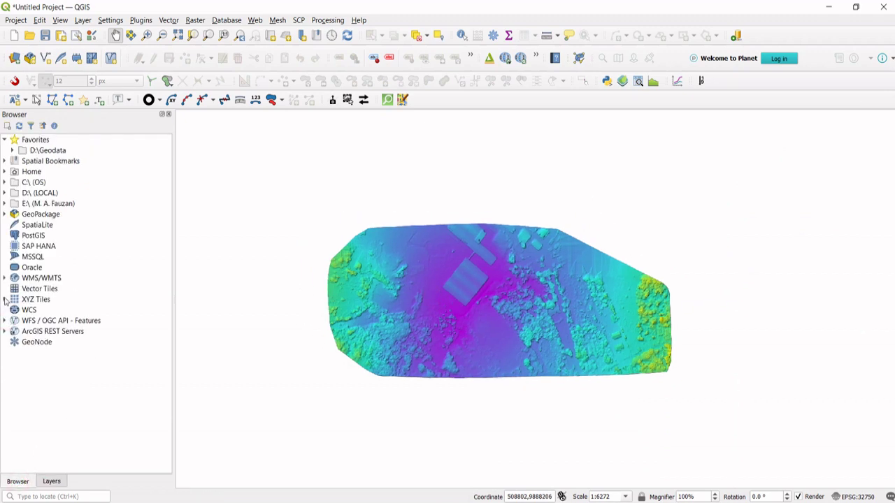
{"action": "left_click", "coordinate": [4, 299]}
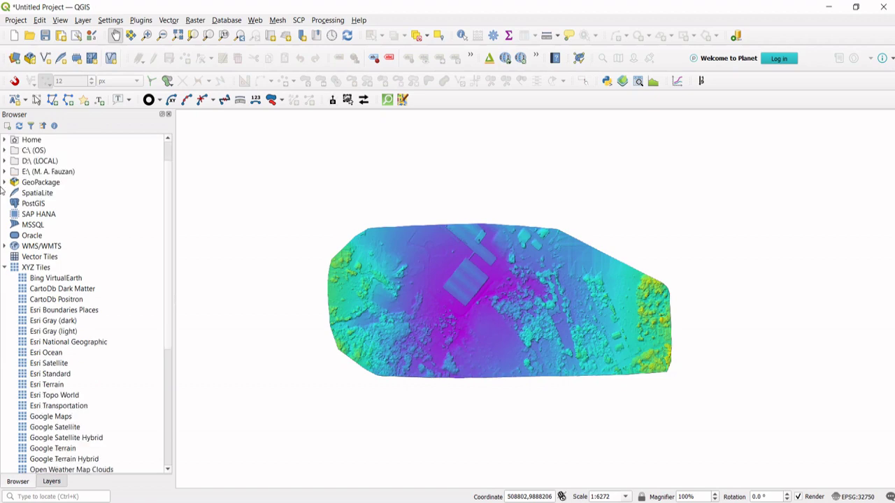
{"action": "scroll", "coordinate": [57, 406], "scroll_direction": "down", "scroll_amount": 1}
{"action": "scroll", "coordinate": [102, 345], "scroll_direction": "down", "scroll_amount": 1}
{"action": "scroll", "coordinate": [102, 345], "scroll_direction": "down", "scroll_amount": 4}
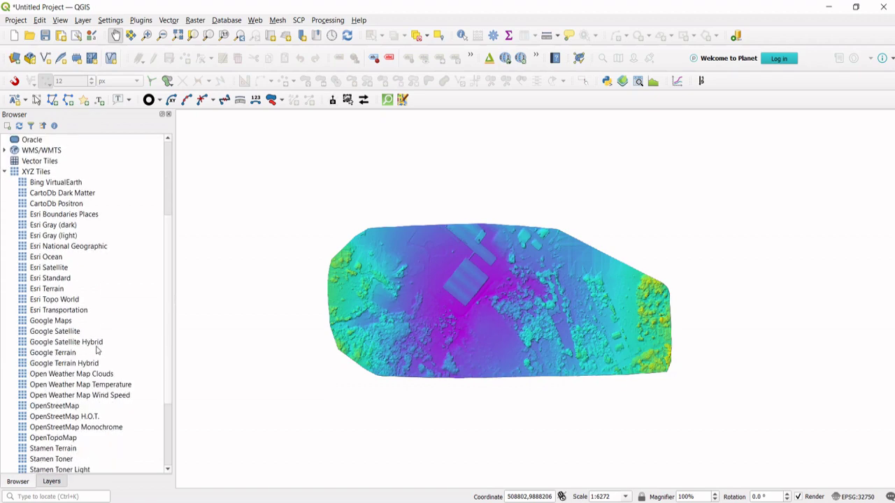
{"action": "left_click", "coordinate": [70, 342]}
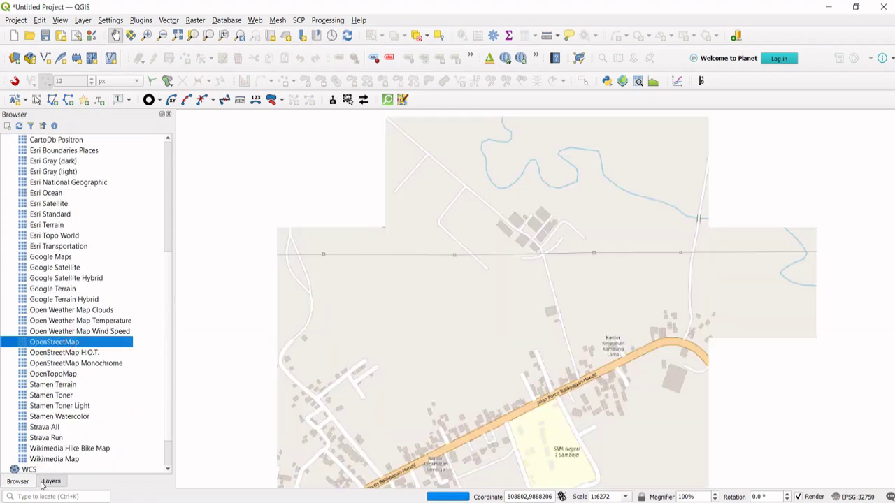
Order the layers as RGB-orthophoto, RGB-dsm and OpenStreetMap from top to bottom, and hide RGB-dsm
{"action": "left_click", "coordinate": [42, 481]}
{"action": "left_click_drag", "start_coordinate": [64, 162], "coordinate": [88, 149]}
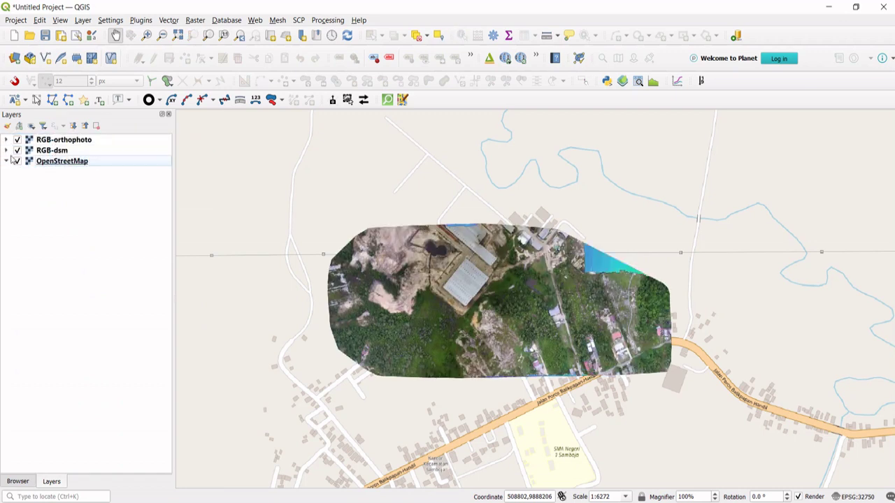
{"action": "scroll", "coordinate": [538, 260], "scroll_direction": "up", "scroll_amount": 3}
{"action": "scroll", "coordinate": [639, 260], "scroll_direction": "down", "scroll_amount": 2}
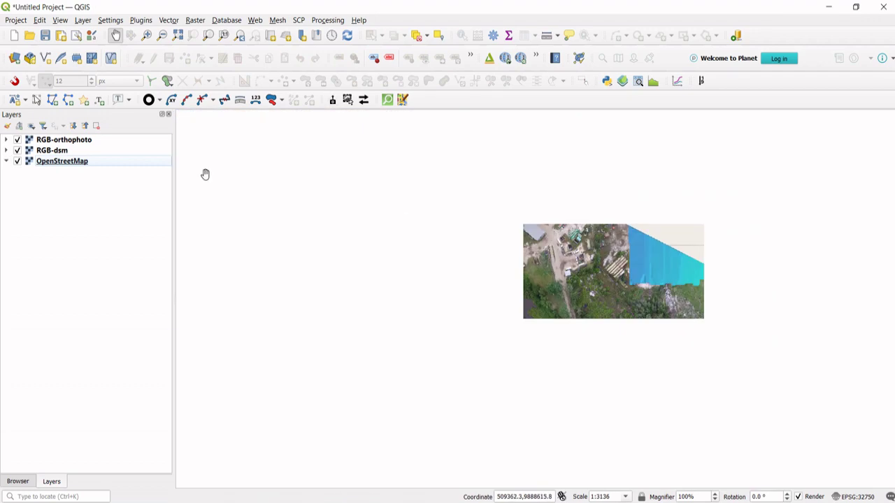
{"action": "left_click", "coordinate": [18, 150]}
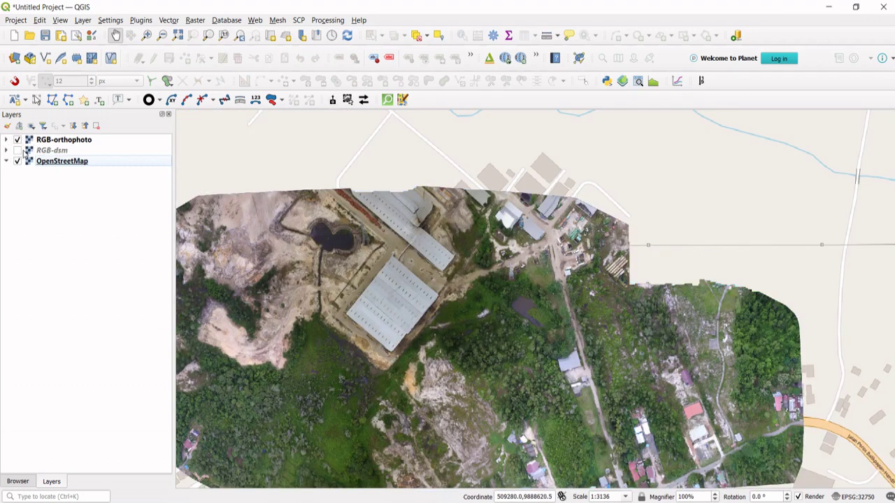
Examine how the orthophoto lines up with the roads and buildings of the OpenStreetMap basemap
{"action": "left_click_drag", "start_coordinate": [389, 288], "coordinate": [486, 231]}
{"action": "scroll", "coordinate": [391, 278], "scroll_direction": "down", "scroll_amount": 1}
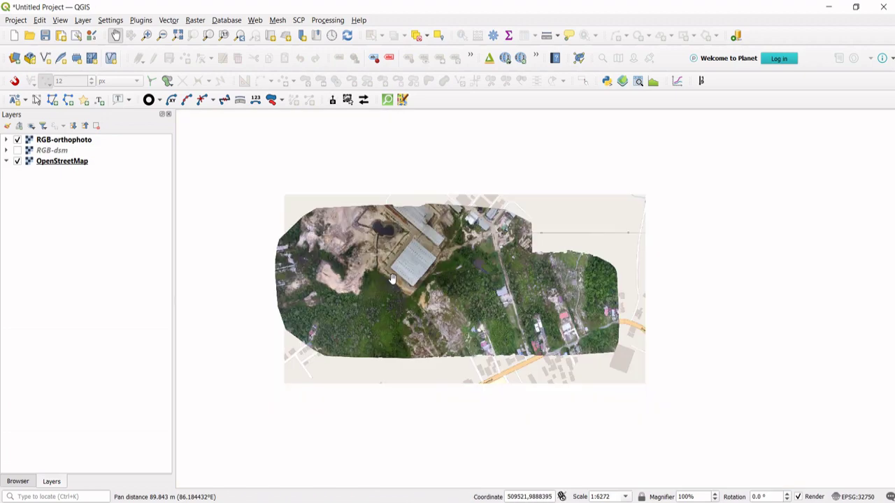
{"action": "scroll", "coordinate": [392, 279], "scroll_direction": "up", "scroll_amount": 1}
{"action": "left_click_drag", "start_coordinate": [391, 279], "coordinate": [399, 303]}
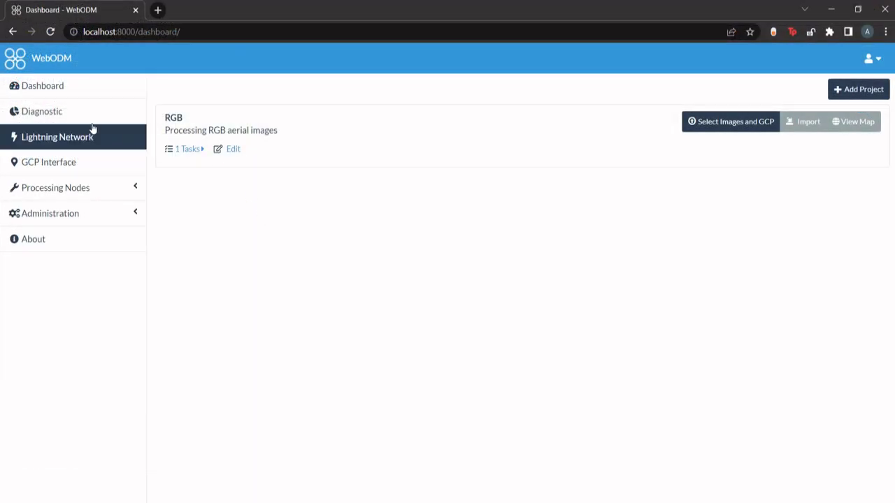
Switch to WebODM, check the storage and memory diagnostics, and return to the dashboard
{"action": "left_click", "coordinate": [90, 114]}
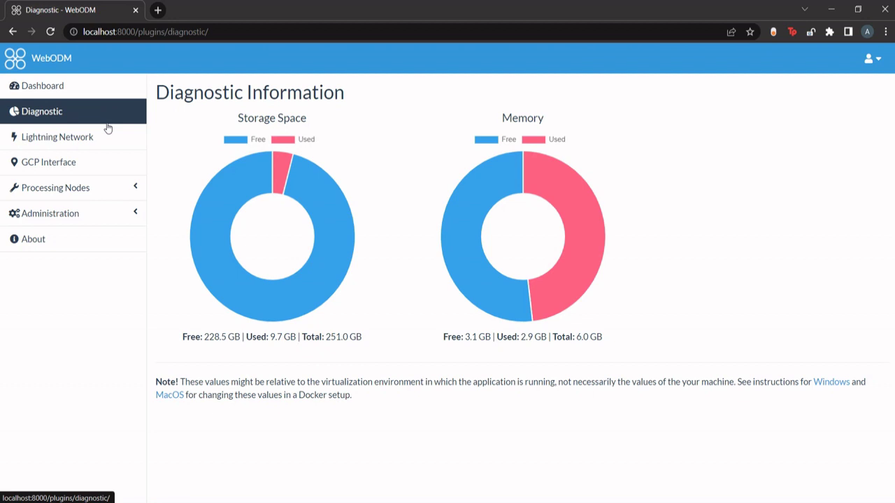
{"action": "left_click", "coordinate": [110, 88]}
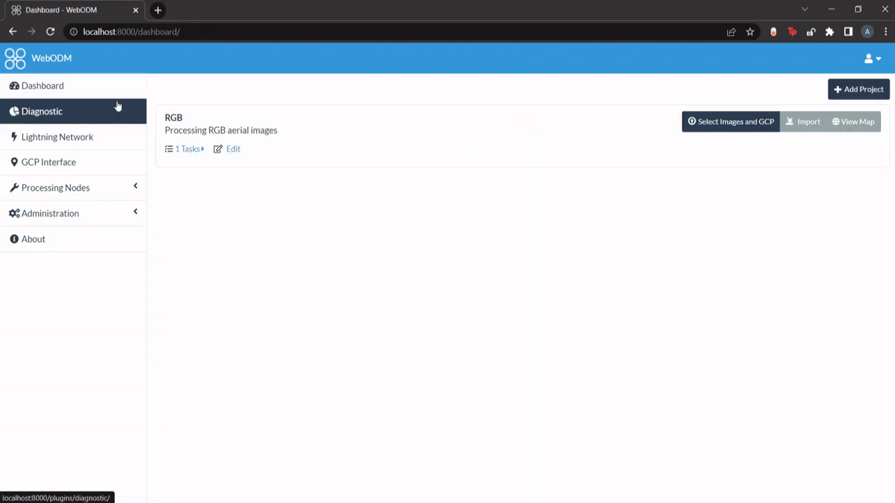
Expand the RGB project's task list and delete the completed RGB task
{"action": "left_click", "coordinate": [188, 149]}
{"action": "left_click", "coordinate": [861, 172]}
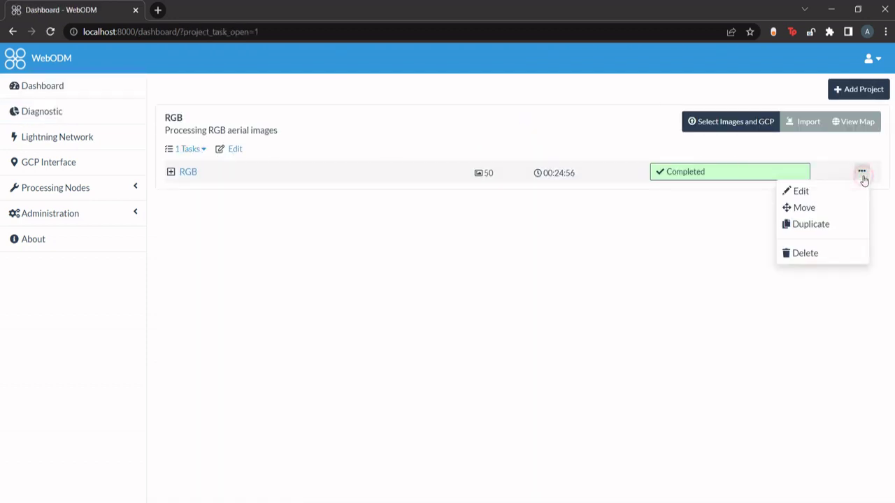
{"action": "left_click", "coordinate": [811, 252]}
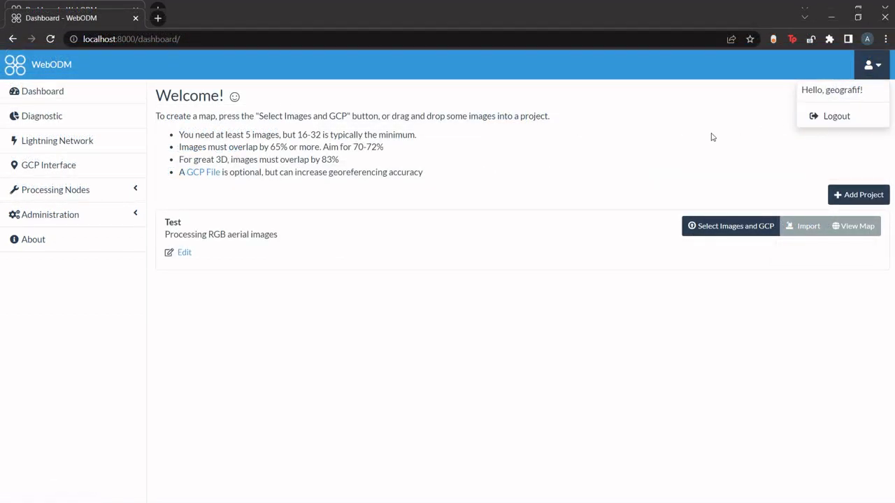
Close the WebODM account options, switch to Docker Desktop and stop the whole webodm container group
{"action": "left_click", "coordinate": [711, 137]}
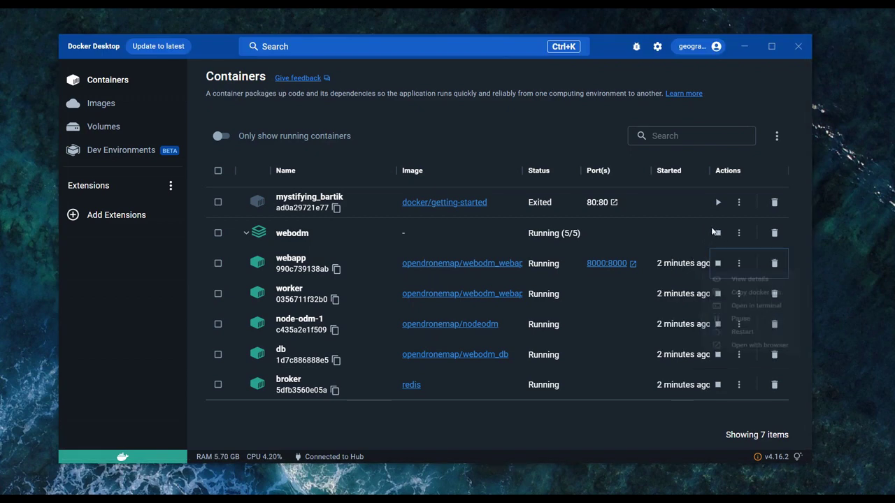
{"action": "left_click", "coordinate": [717, 234]}
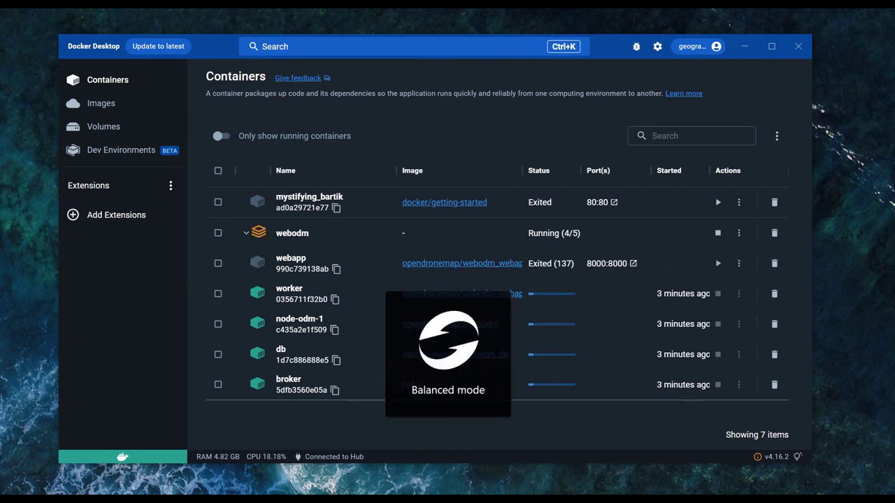
{"action": "key", "text": "F5"}
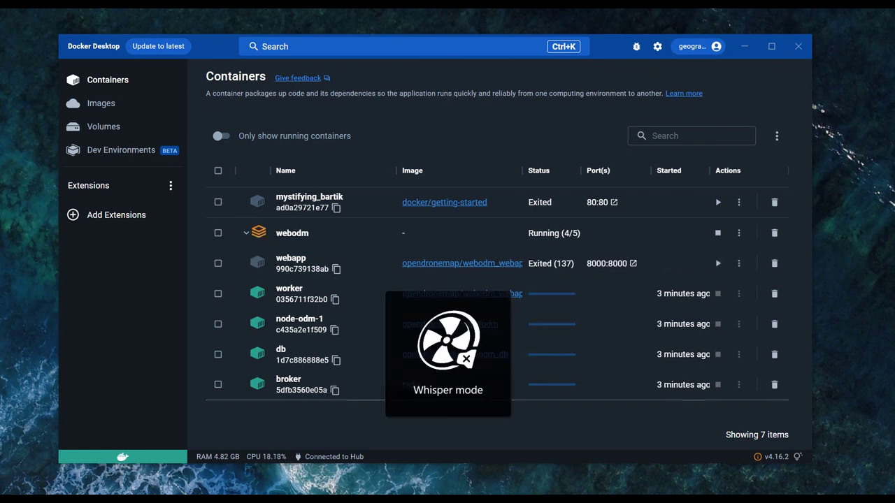